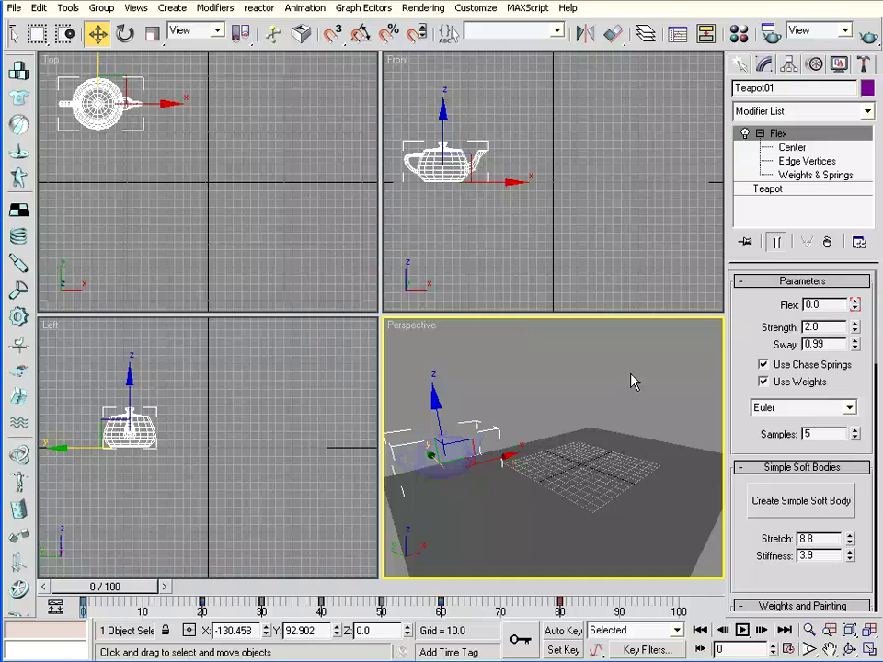
Scrub the teapot's Flex animation to frame 67 and switch to Select and Move in Perspective.
left_click_drag(105, 585, 490, 602)
key("w")
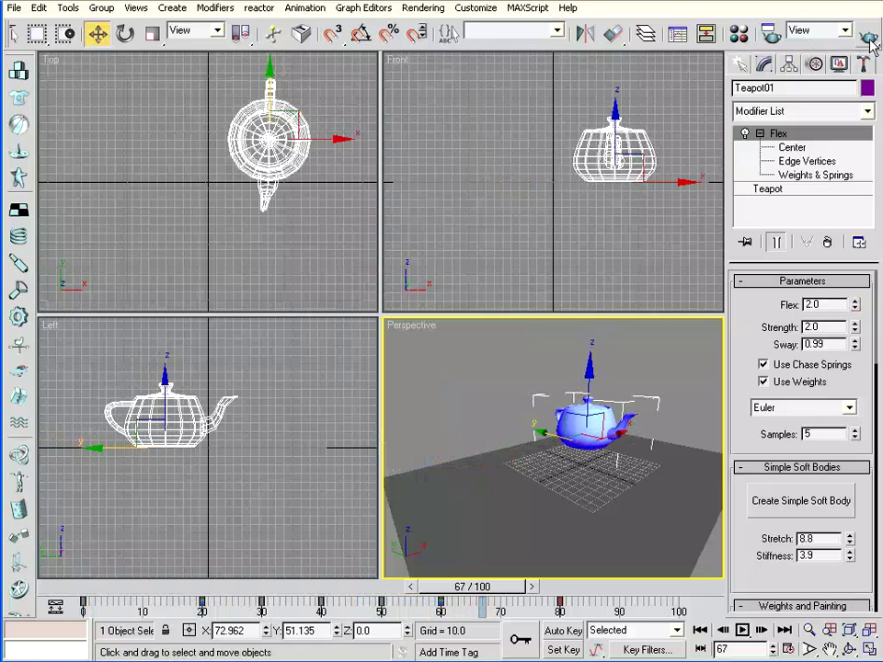
right_click(426, 360)
Quick Render frame 67 of the Perspective viewport and nudge the rendered frame window aside.
left_click(409, 378)
left_click(867, 34)
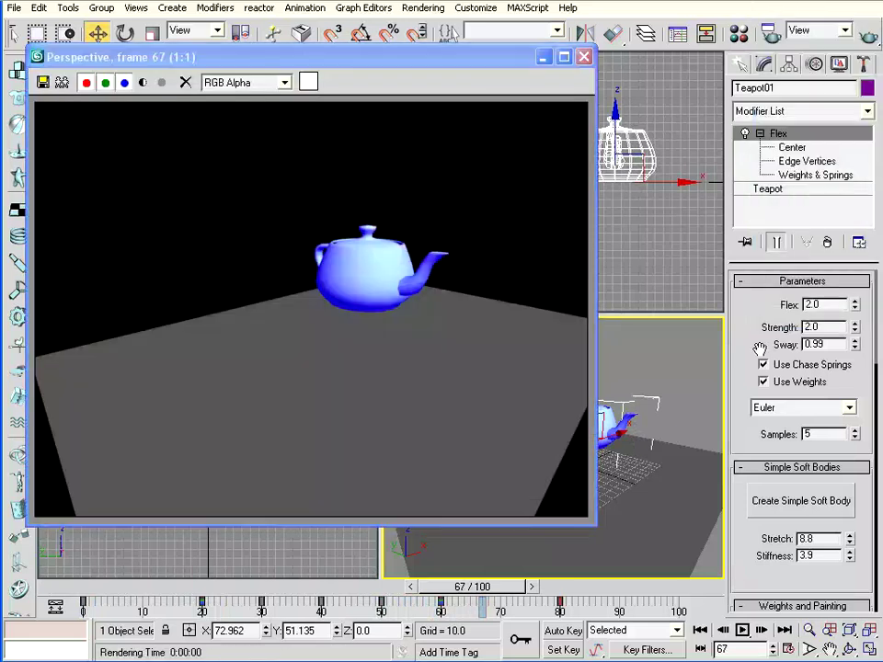
mouse_move(215, 63)
left_mouse_down()
mouse_move(239, 58)
mouse_move(221, 62)
left_mouse_up()
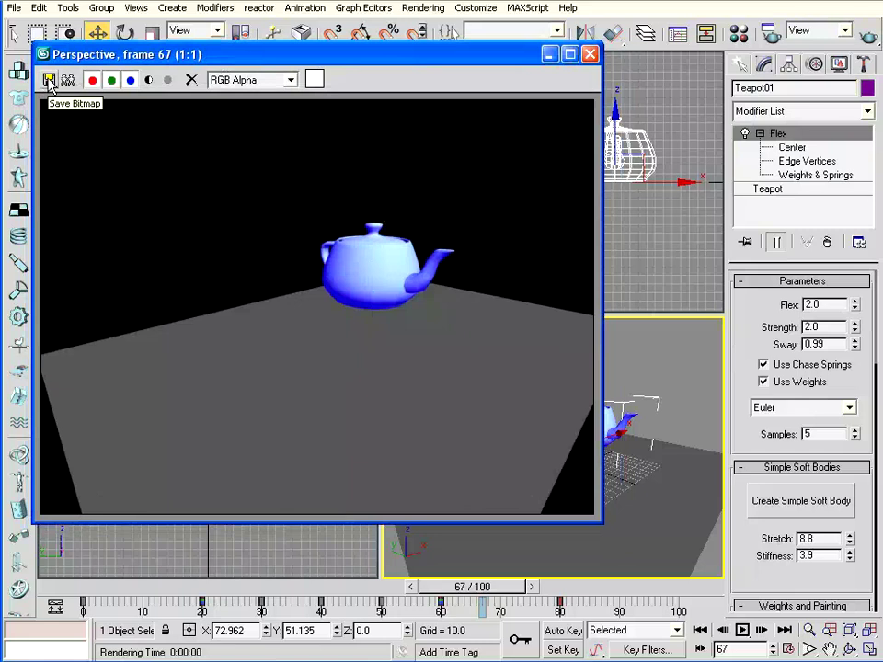
Save the rendered frame as JPEG 'teapot' at quality 100 in the ModelingHeadphone folder.
left_click(48, 81)
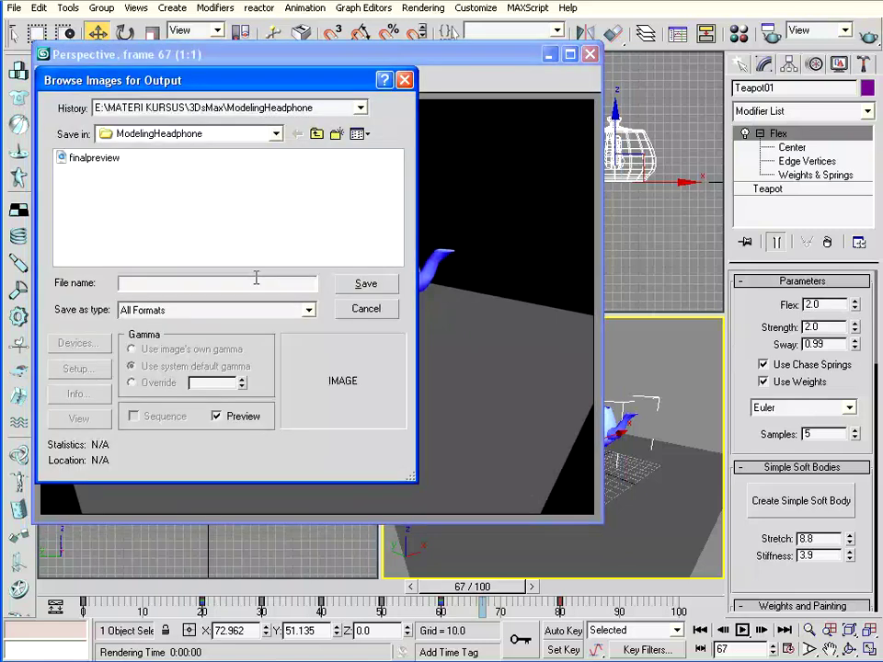
mouse_move(123, 74)
left_mouse_down()
mouse_move(256, 91)
mouse_move(236, 109)
left_mouse_up()
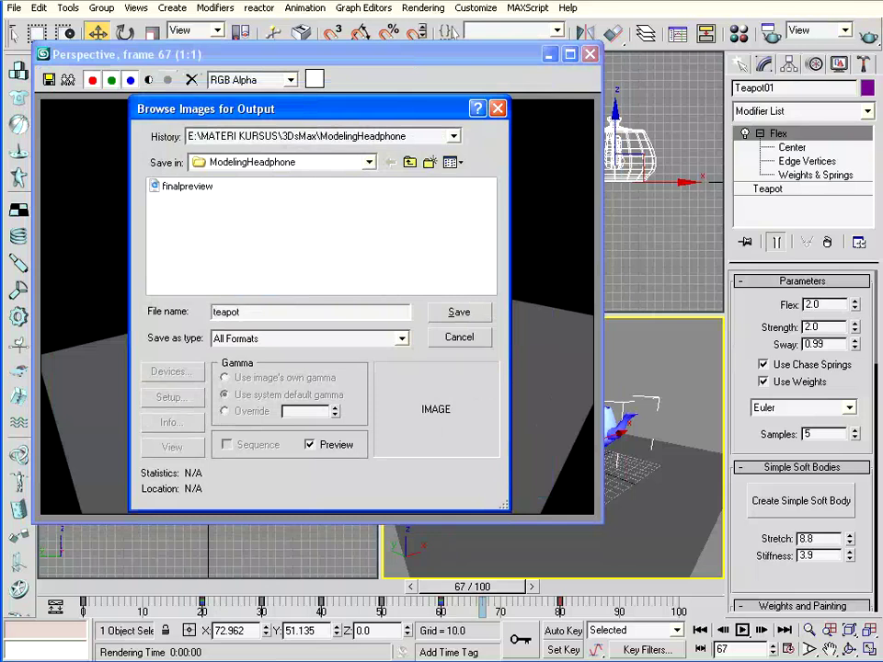
left_click(267, 339)
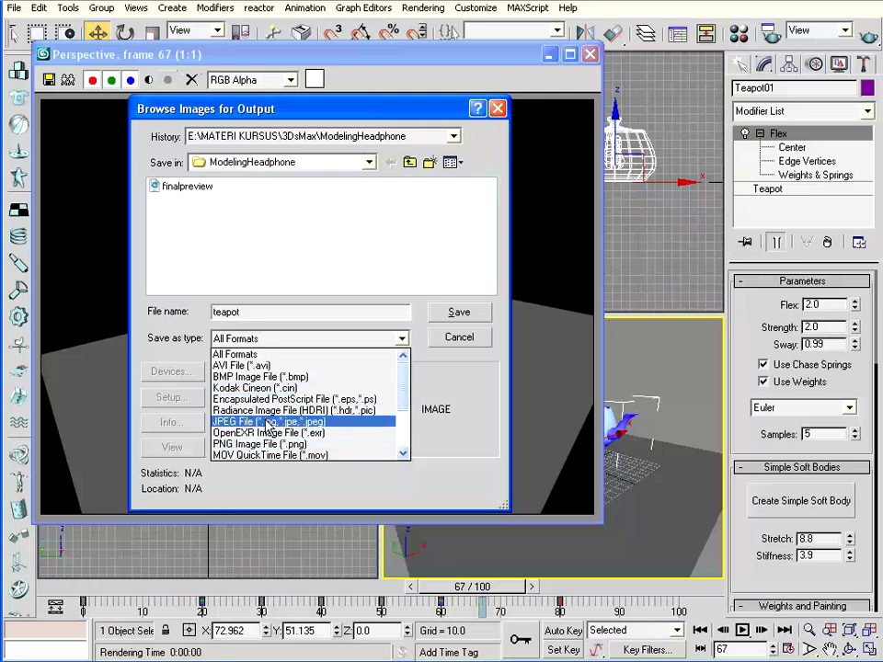
left_click(268, 423)
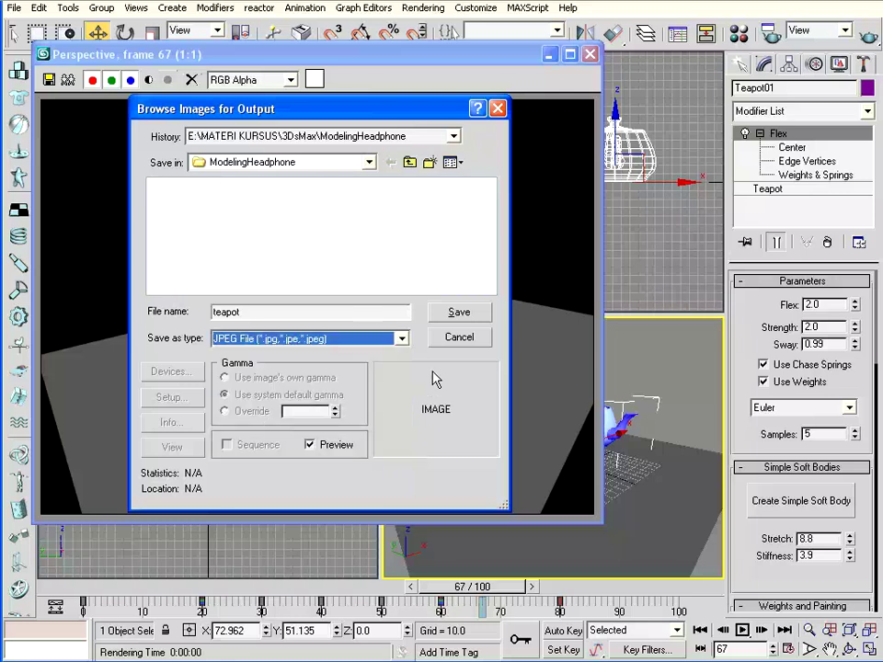
left_click(458, 315)
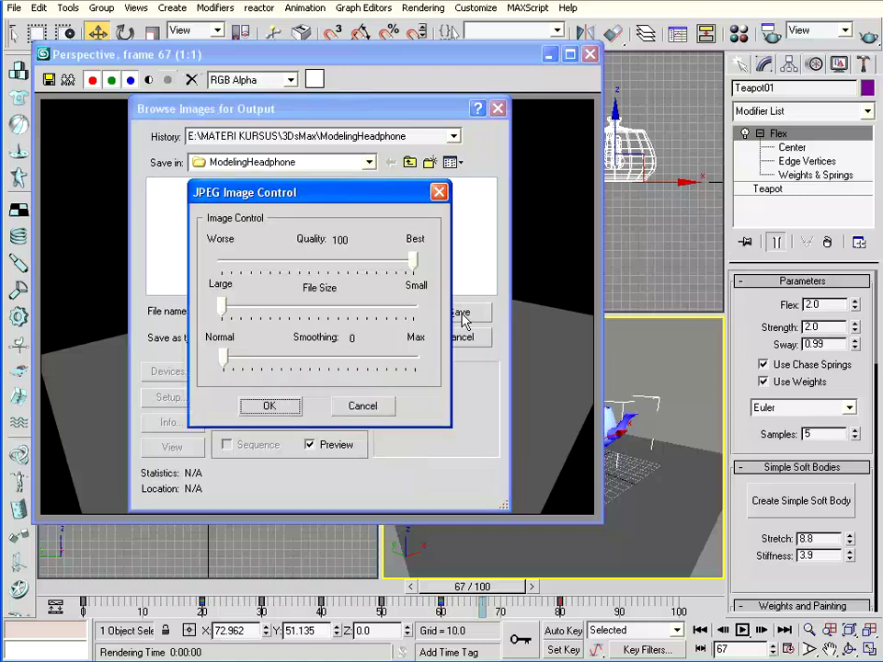
left_click(413, 266)
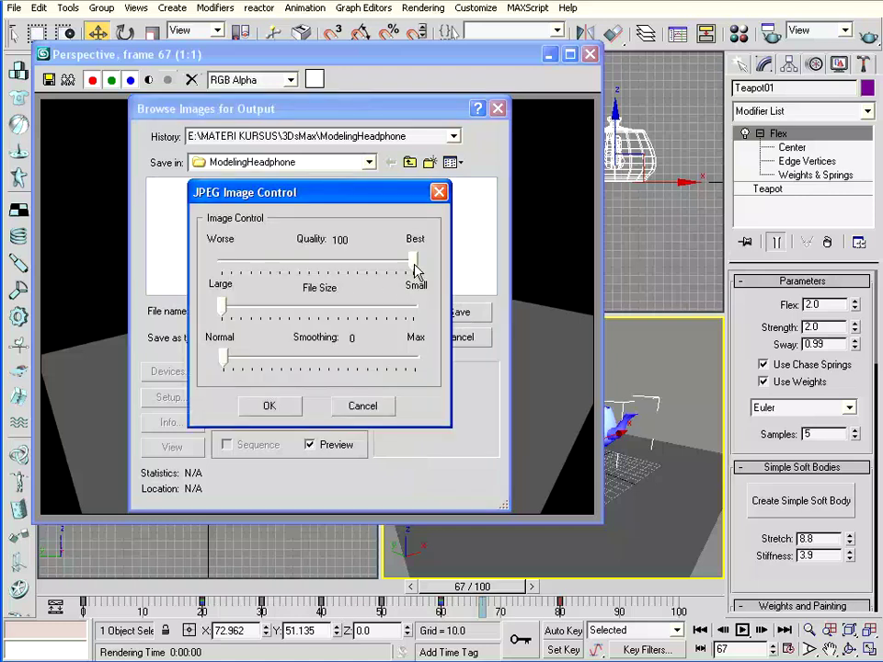
mouse_move(414, 267)
left_mouse_down()
mouse_move(233, 278)
mouse_move(416, 262)
left_mouse_up()
left_click(277, 408)
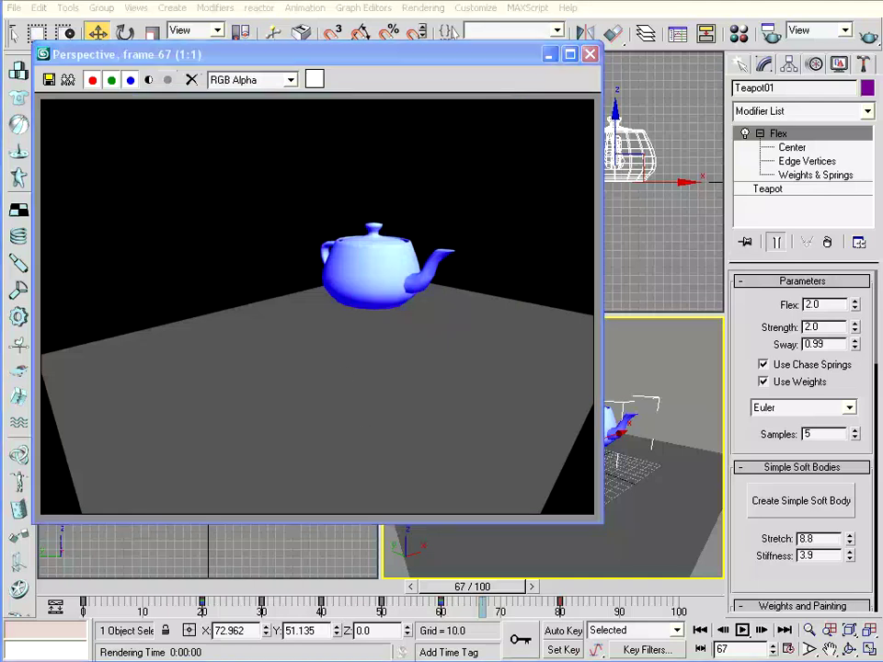
In Explorer, browse to E: > MATERI KURSUS > 3DsMax > ModelingHeadphone.
right_click(9, 643)
left_click(9, 535)
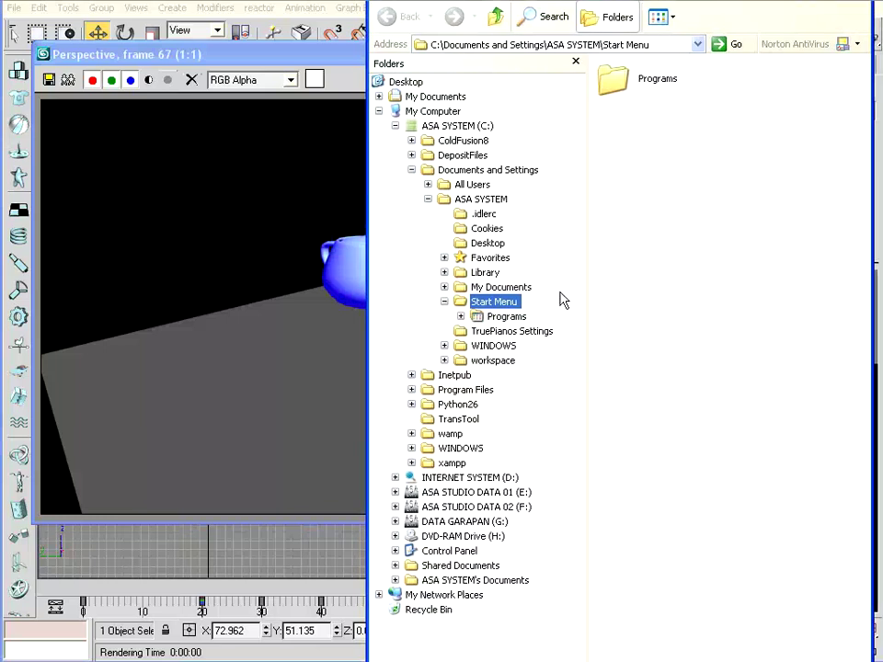
left_click(394, 493)
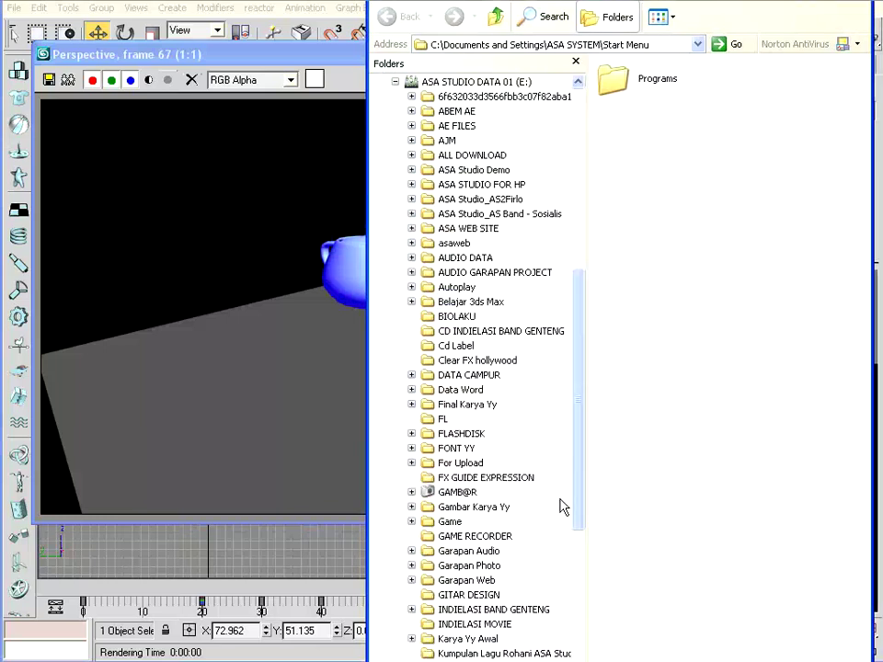
scroll(563, 505, "down", 7)
left_click(411, 403)
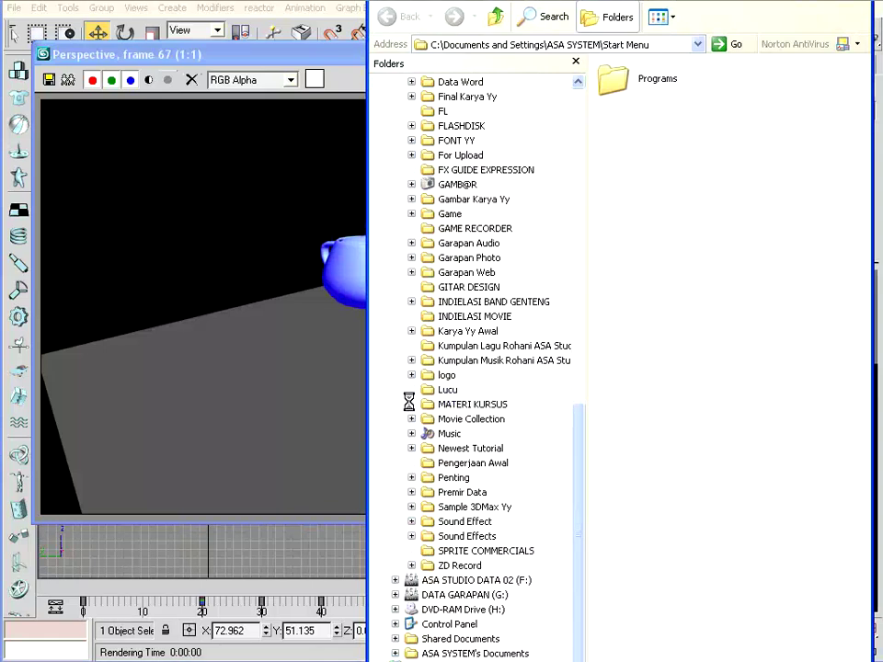
left_click(474, 419)
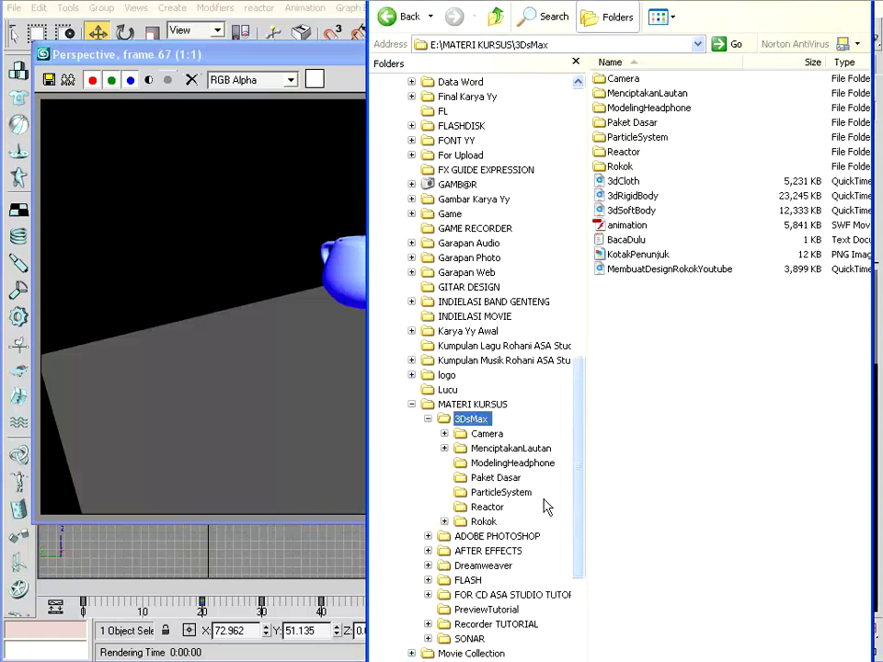
left_click(496, 462)
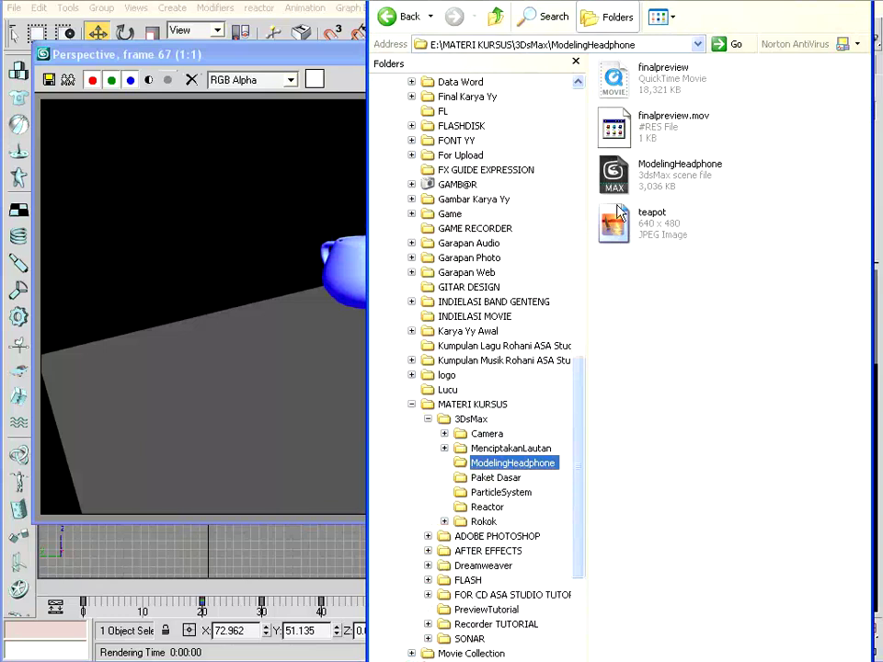
View teapot.jpg in the picture viewer, close it, and move Explorer aside to reveal 3ds Max.
left_click(615, 234)
double_click(615, 230)
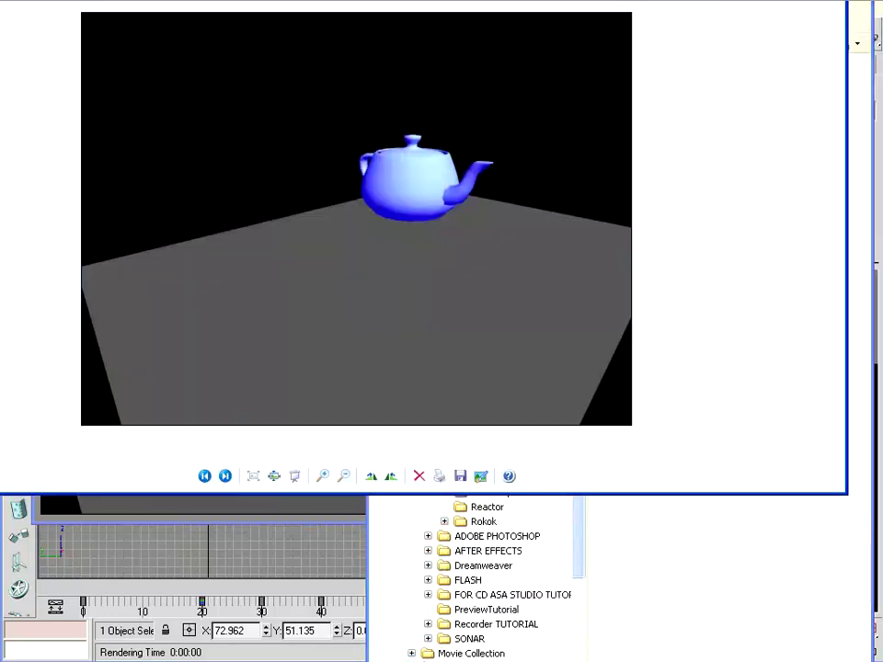
left_click_drag(276, 0, 321, 63)
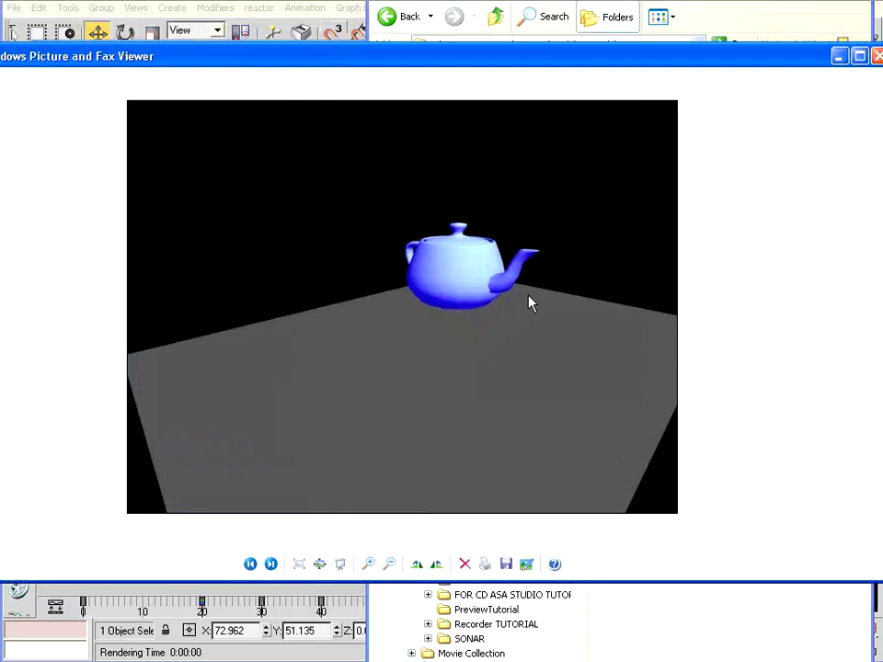
left_click(877, 56)
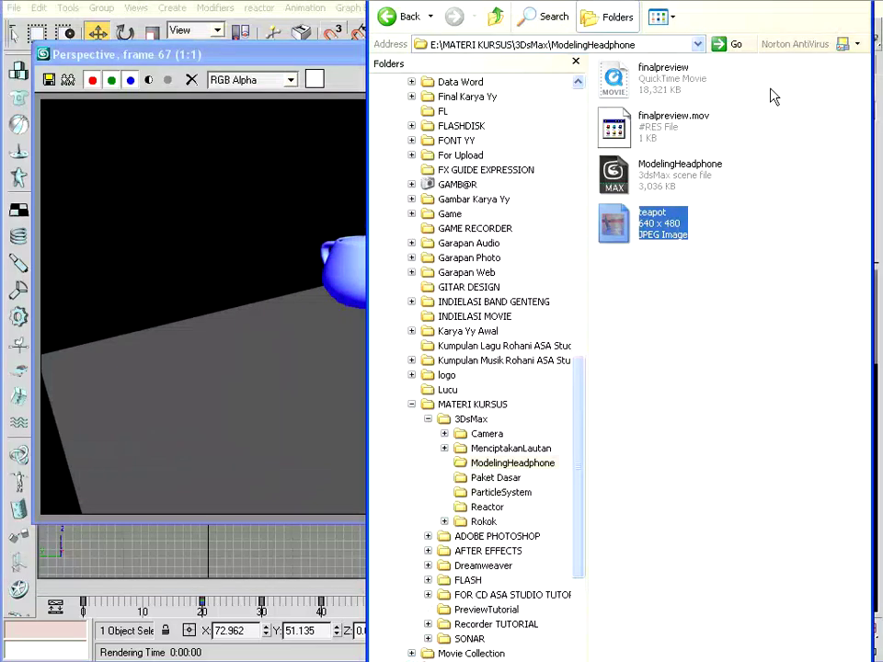
left_click_drag(460, 0, 851, 0)
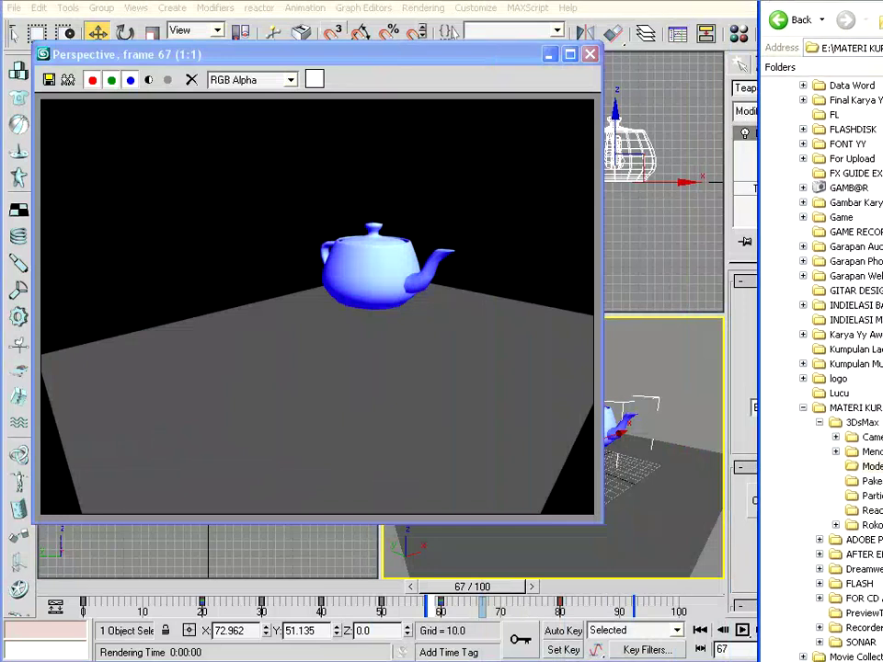
Close the rendered frame and set Render Scene time output to Active Time Segment (0-100).
left_click(608, 4)
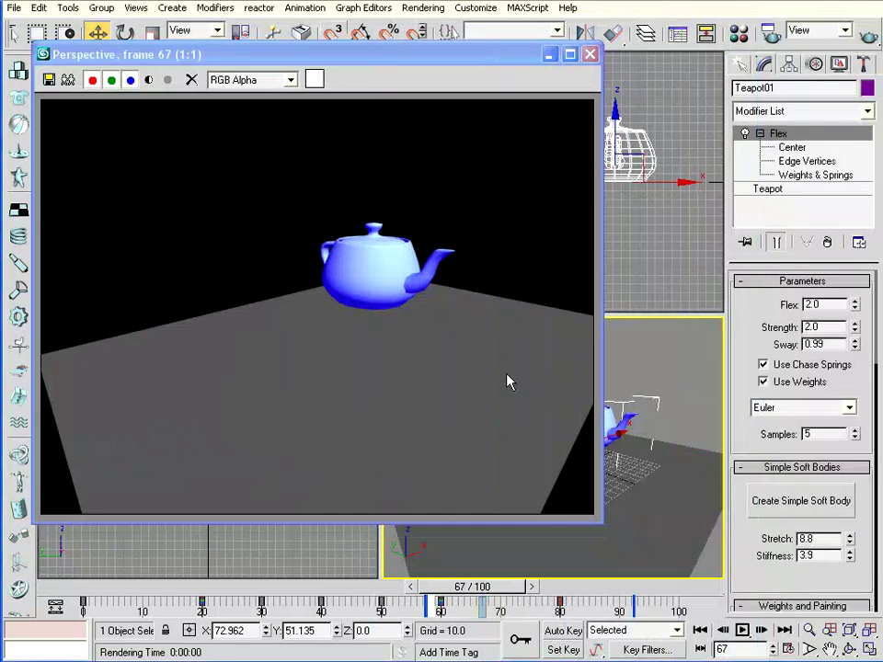
left_click(589, 54)
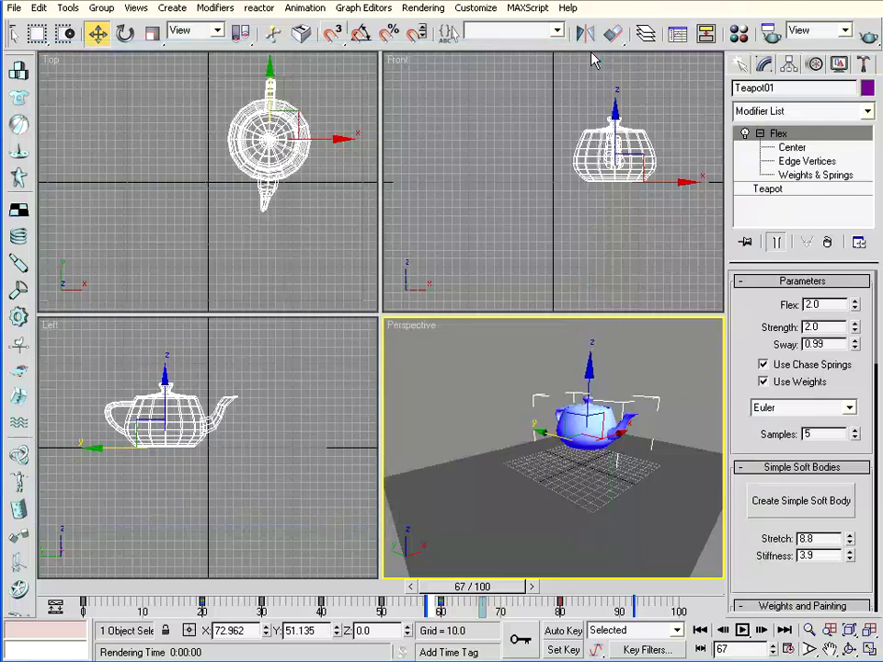
left_click(426, 11)
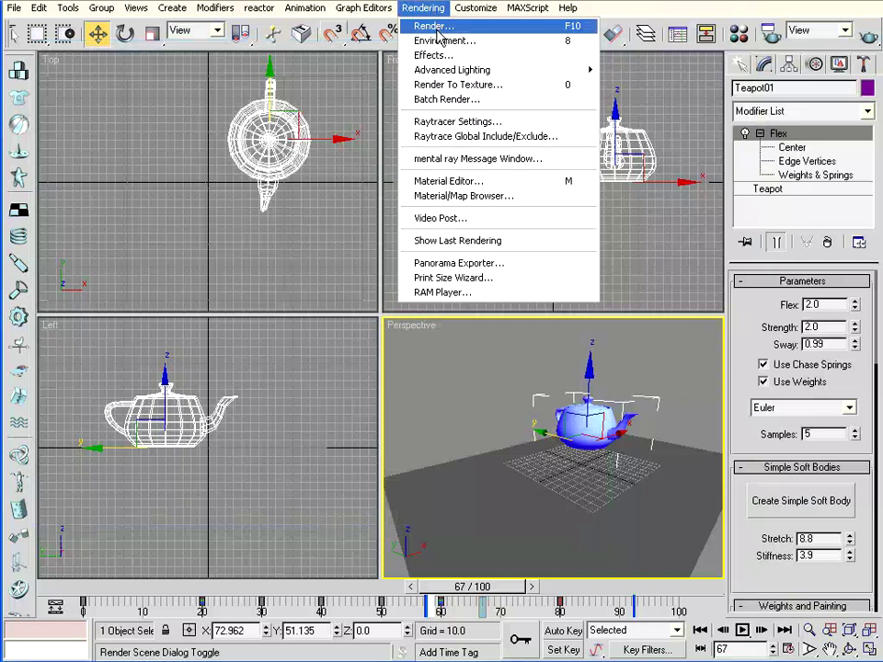
left_click(443, 28)
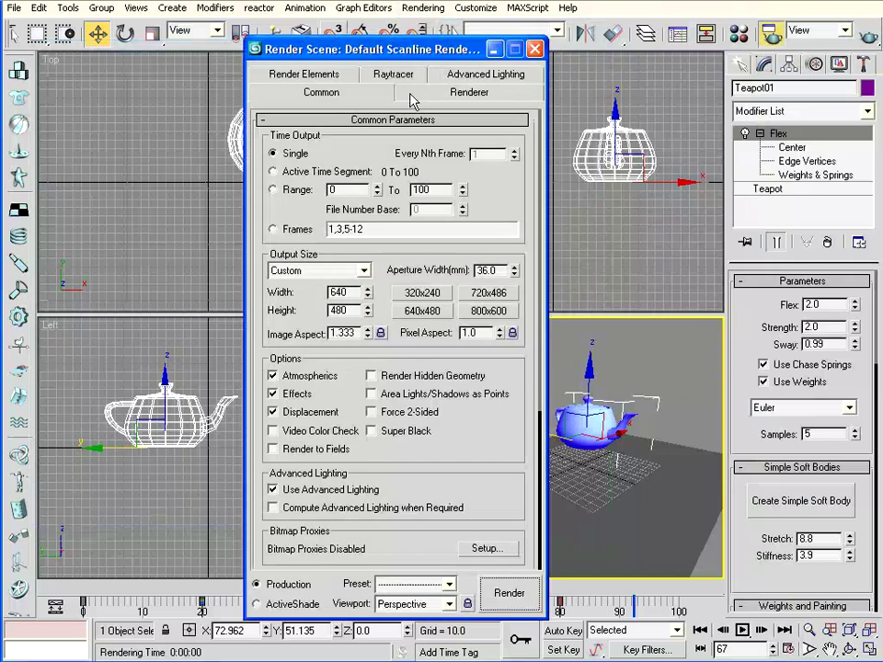
left_click_drag(390, 28, 307, 26)
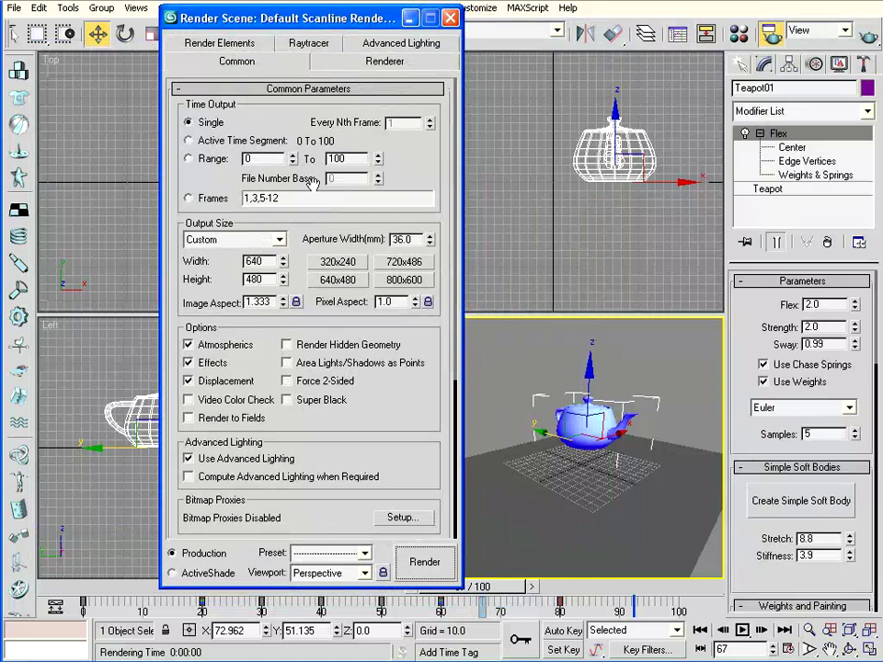
left_click(188, 140)
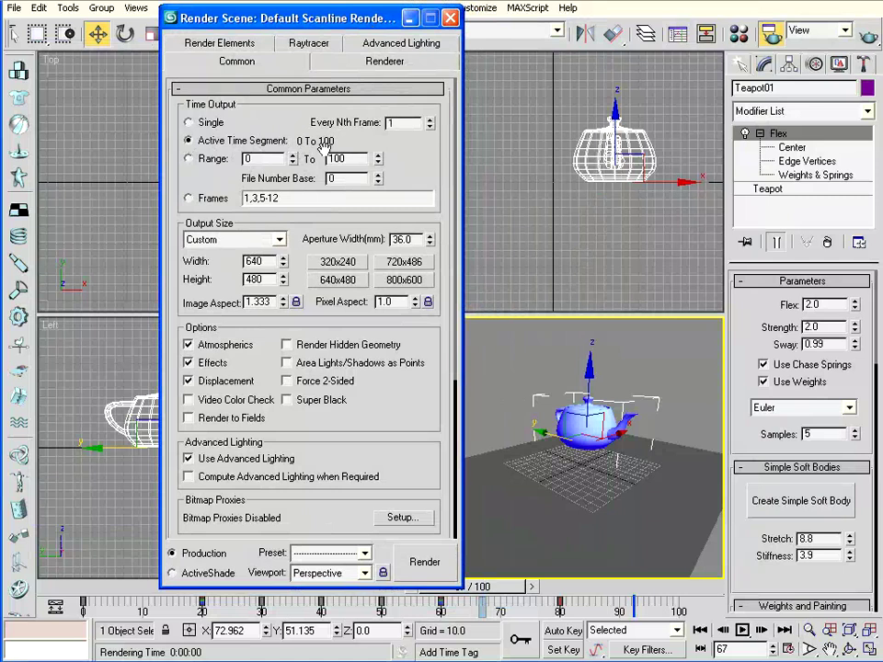
left_click_drag(237, 19, 116, 21)
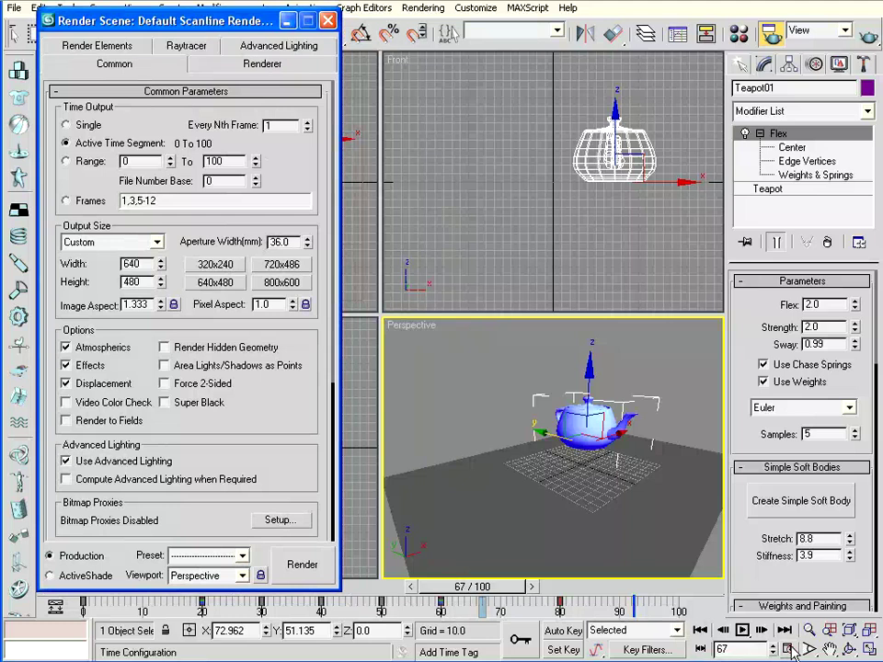
Change the animation End Time to 200 in Time Configuration.
left_click(790, 649)
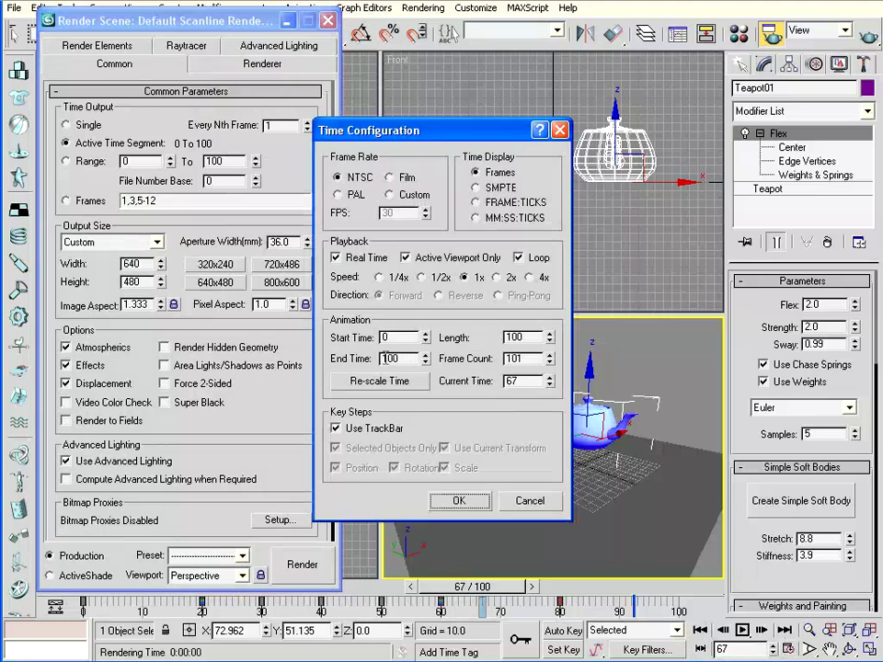
left_click(387, 359)
type("2")
left_click(459, 501)
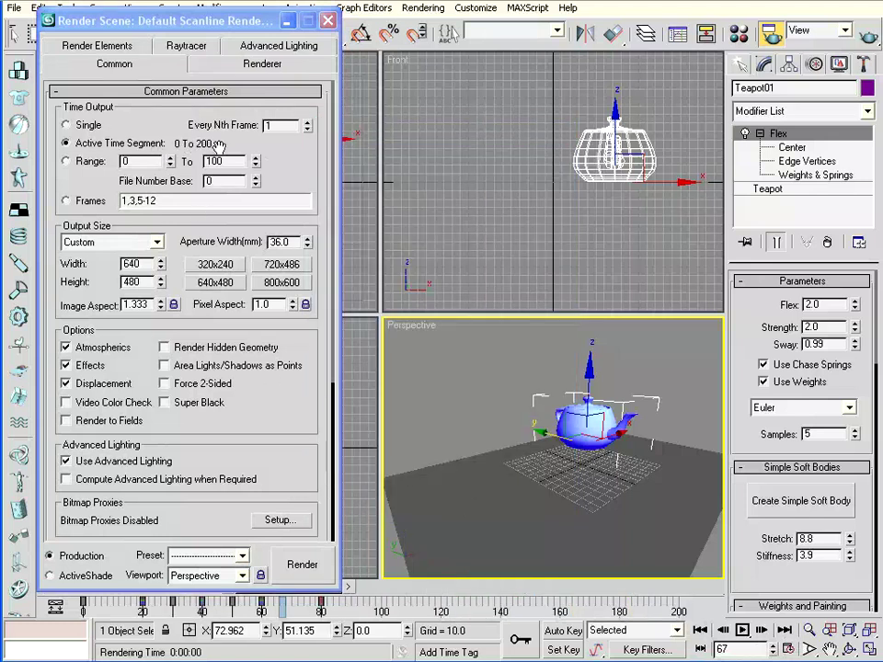
Set the render Range to frames 0-110 and pick the 320 x 240 output size preset.
left_click_drag(131, 22, 210, 15)
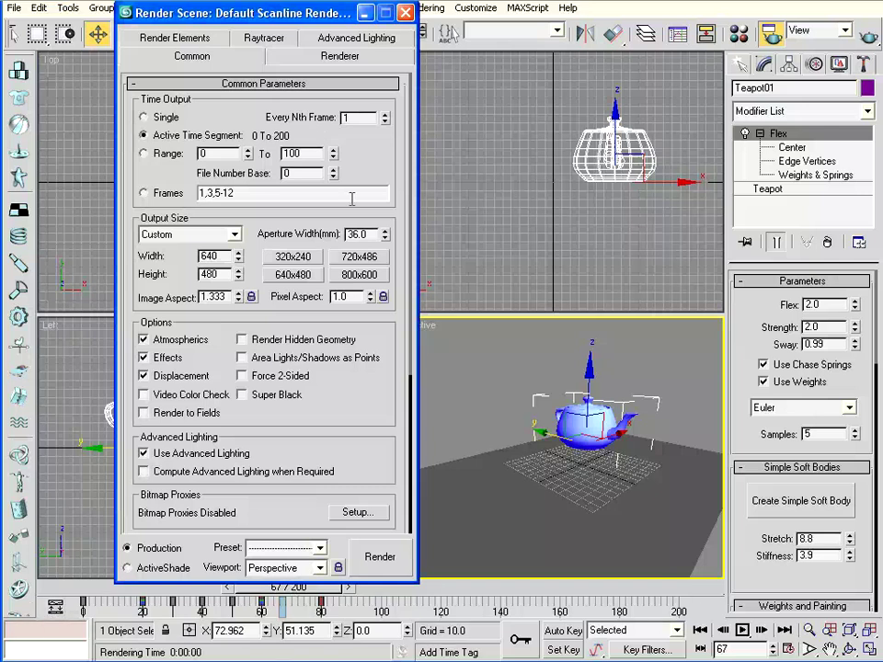
left_click(145, 154)
left_click_drag(240, 13, 110, 0)
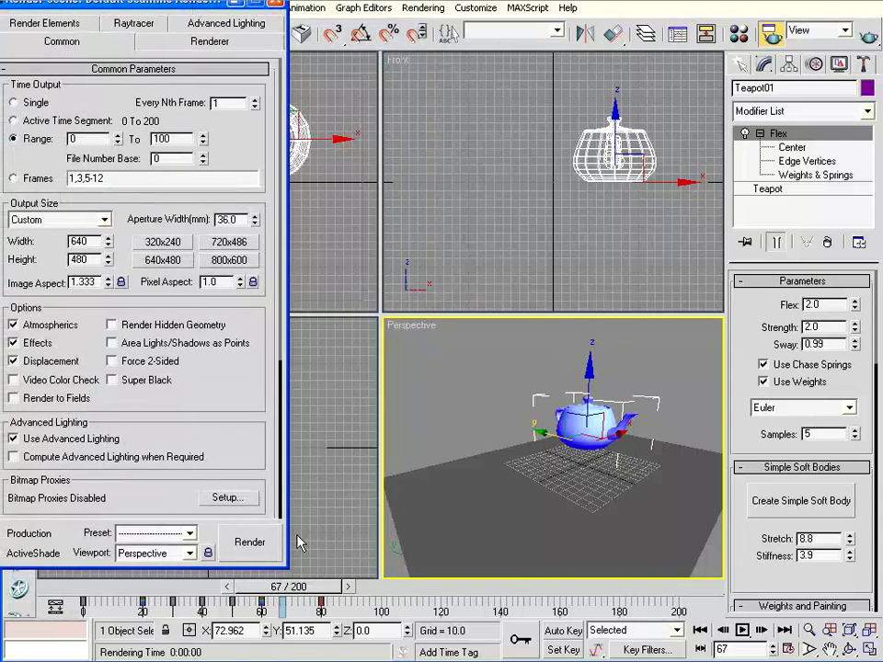
mouse_move(288, 587)
left_mouse_down()
mouse_move(439, 593)
mouse_move(409, 593)
left_mouse_up()
type("110")
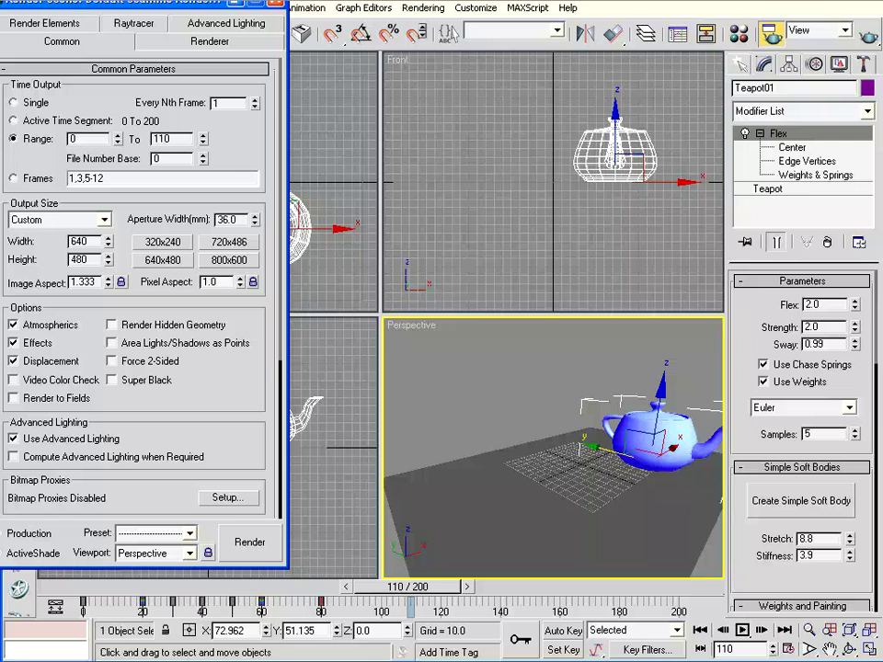
left_click(73, 179)
left_click_drag(117, 209, 120, 143)
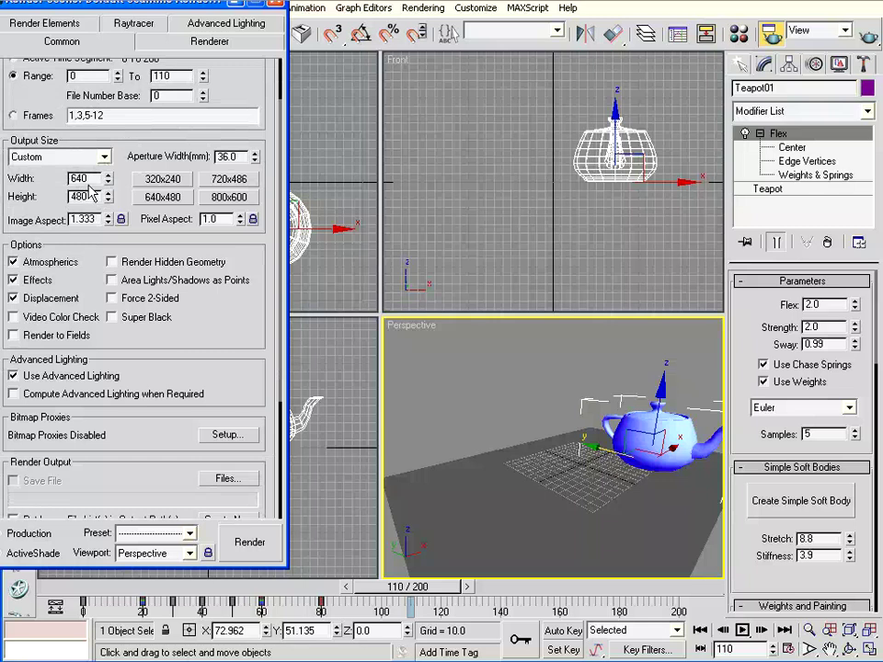
left_click(162, 181)
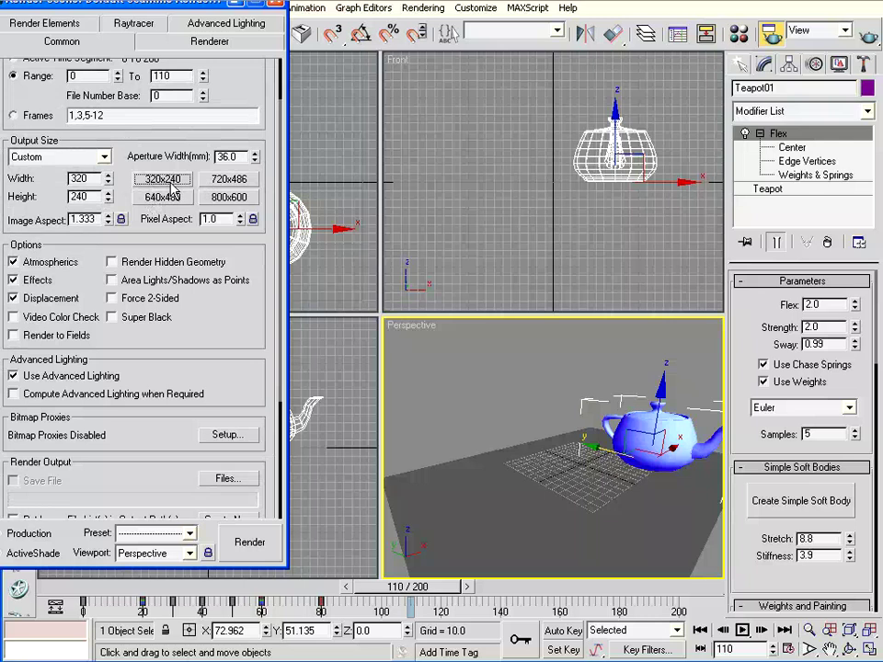
After trying the 720x486 and 800x600 presets, enter a custom output size of 720 x 400.
left_click(226, 184)
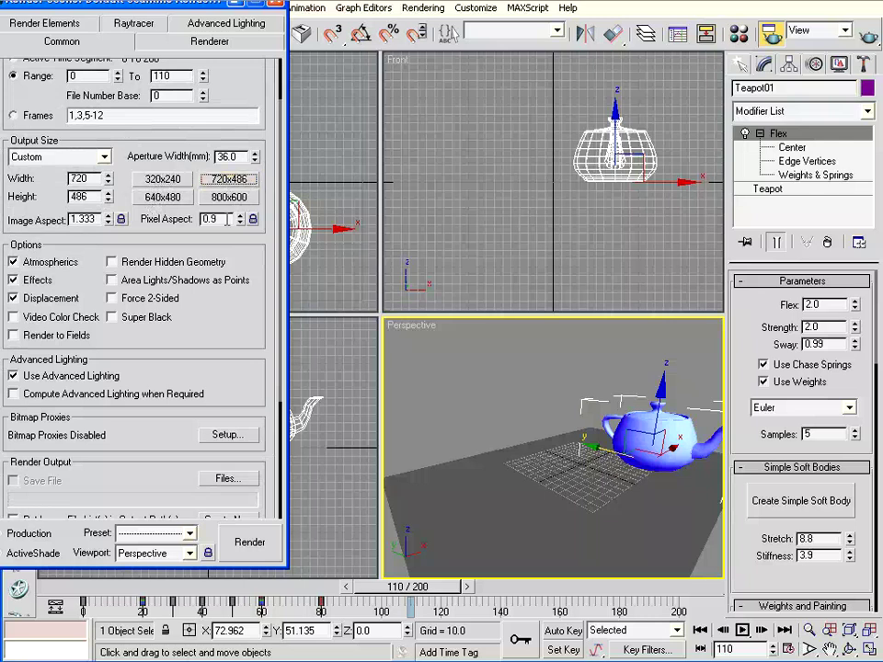
left_click(223, 197)
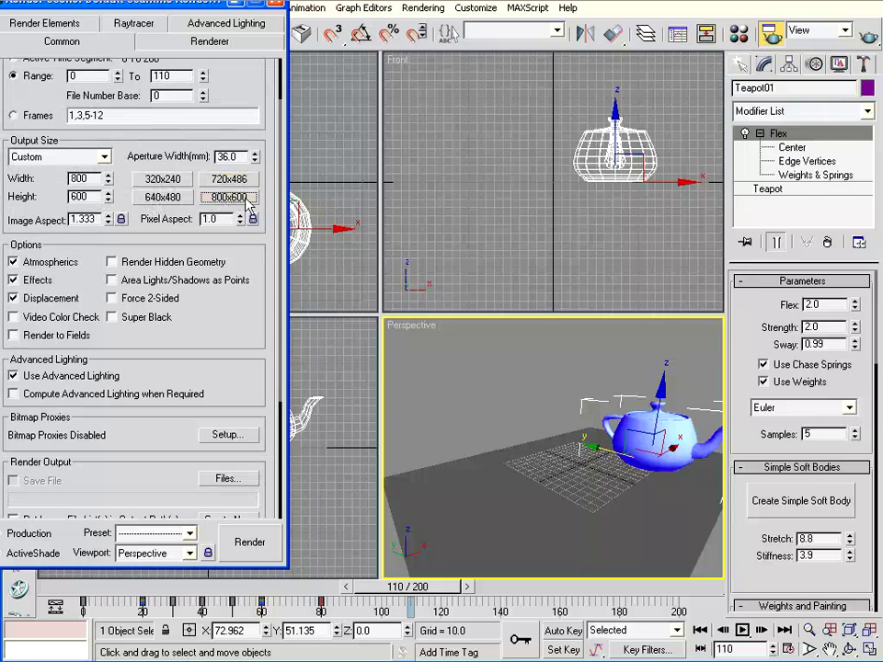
left_click(179, 200)
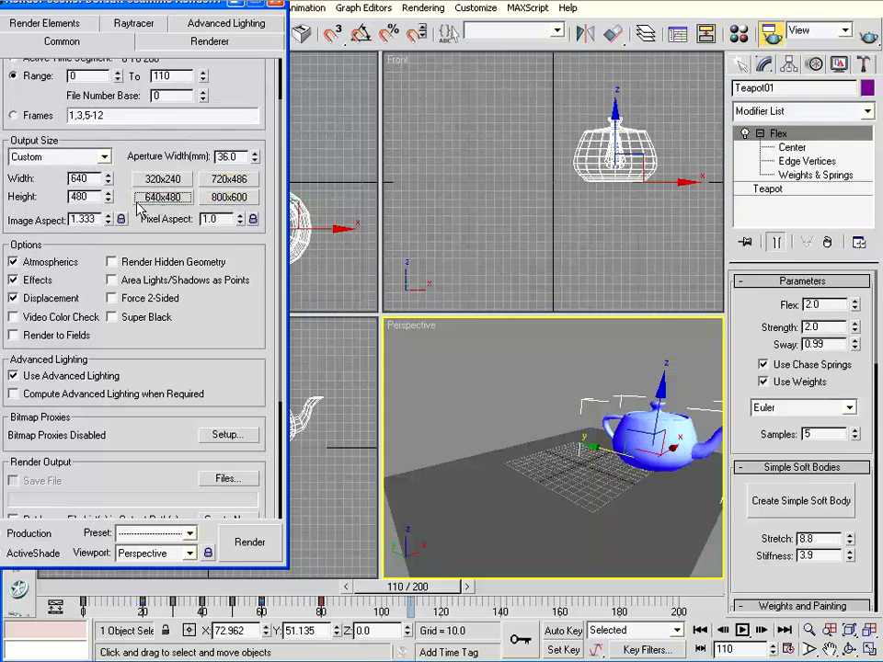
double_click(92, 180)
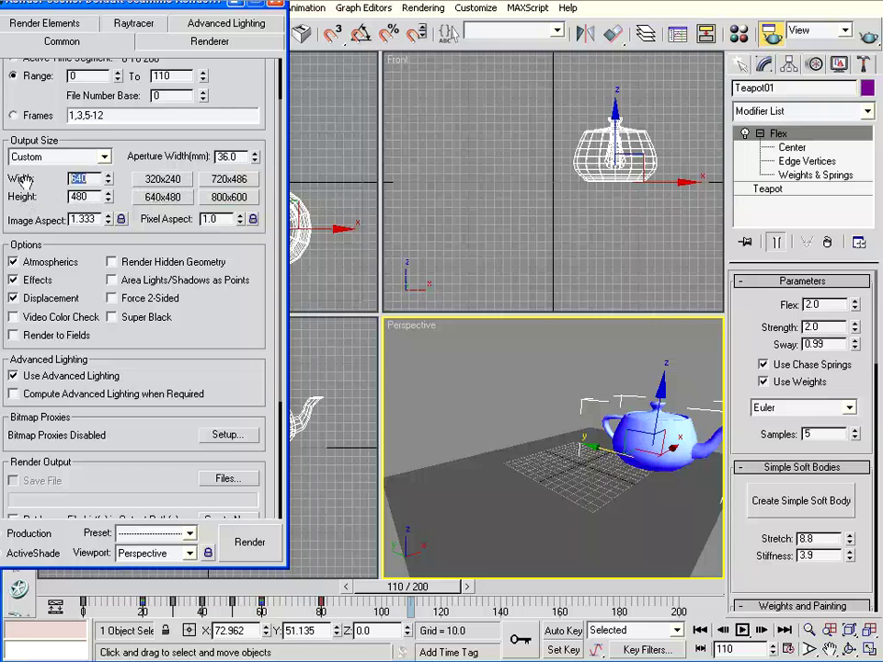
type("720")
double_click(74, 197)
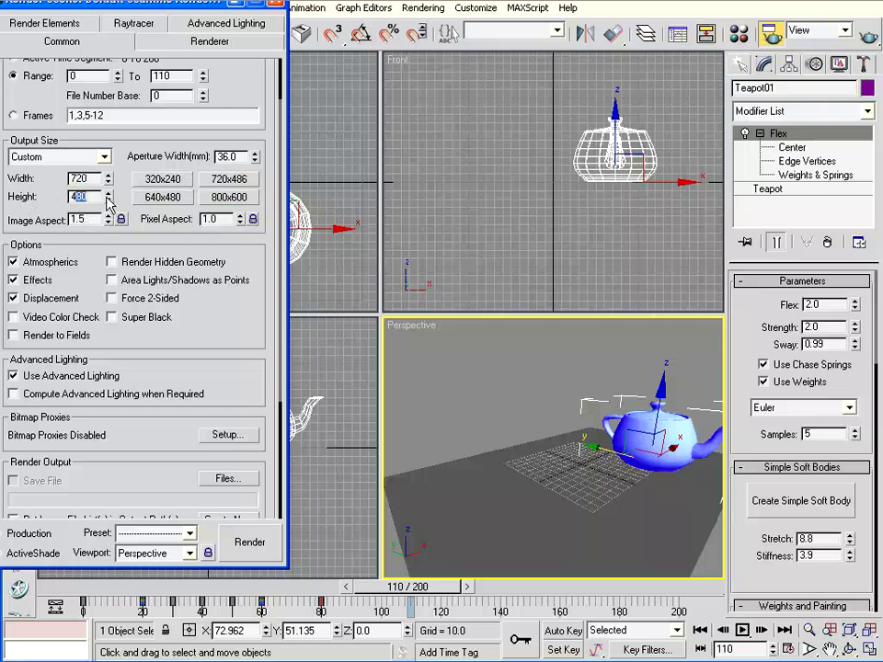
type("40")
key("Return")
Check Force 2-Sided under Options and scroll the dialog down to Render Output.
left_click_drag(109, 7, 127, 14)
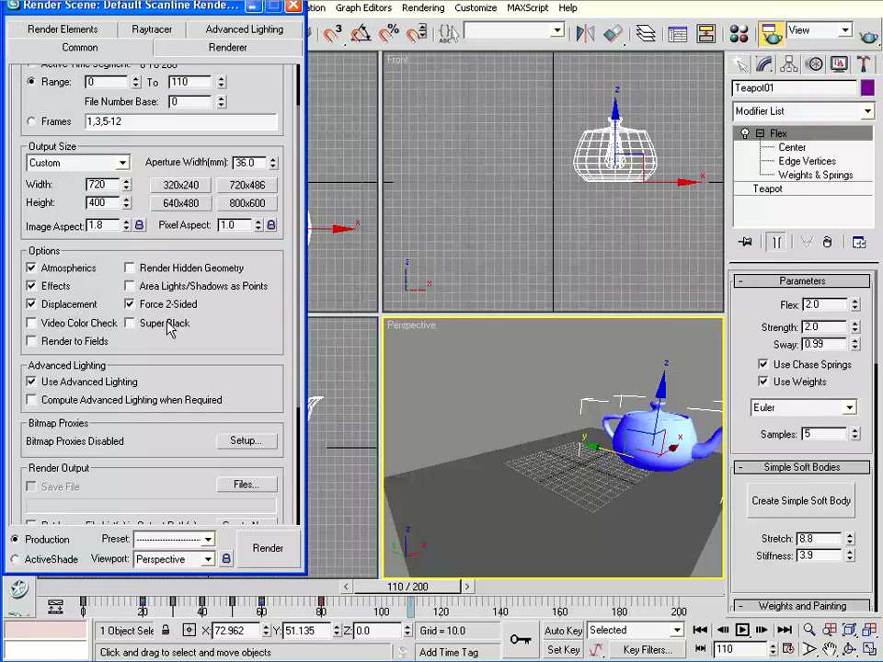
left_click_drag(247, 339, 248, 224)
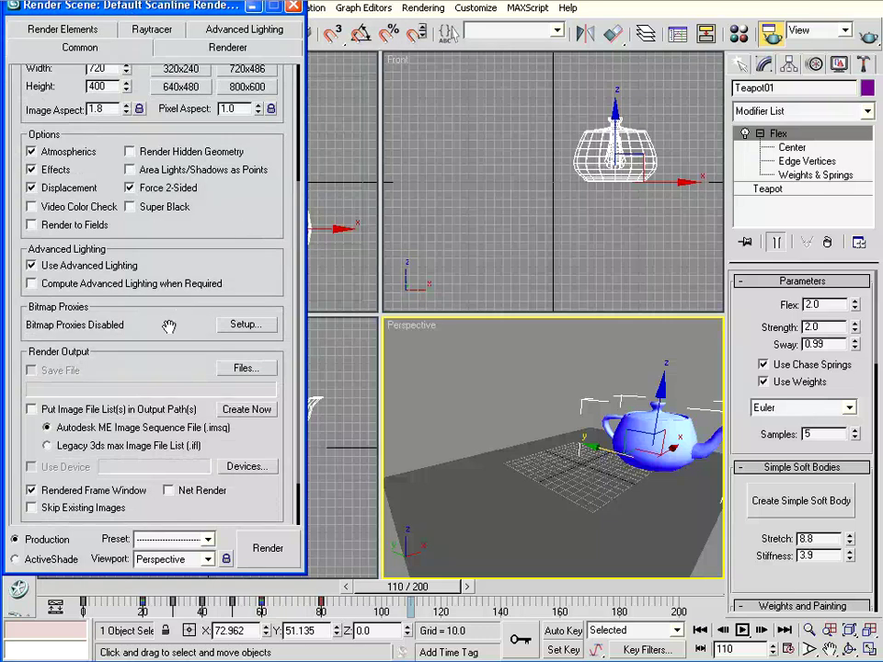
left_click_drag(169, 327, 169, 251)
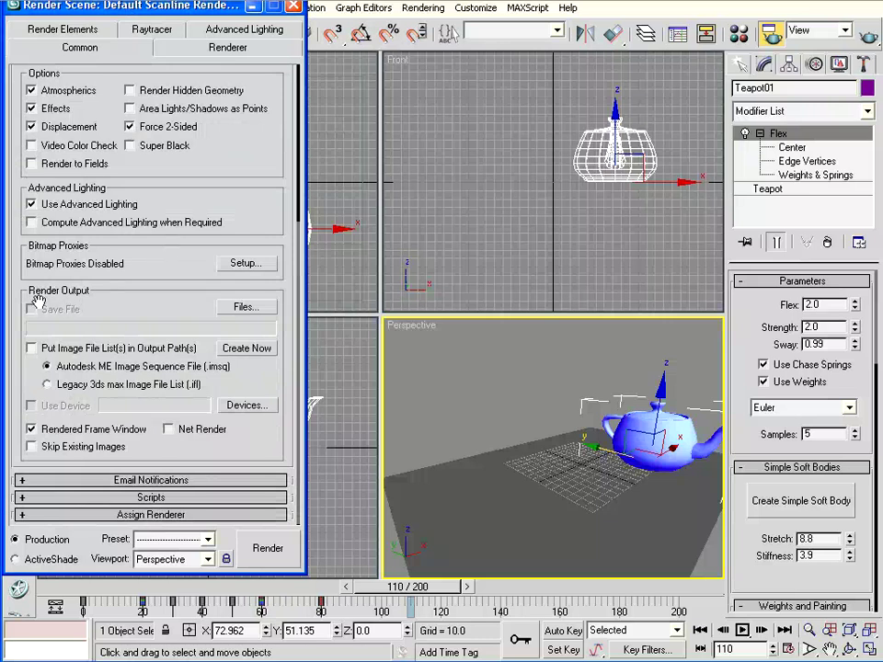
Browse the render output file location to E: > MATERI KURSUS > 3DsMax > ModelingHeadphone.
left_click(243, 308)
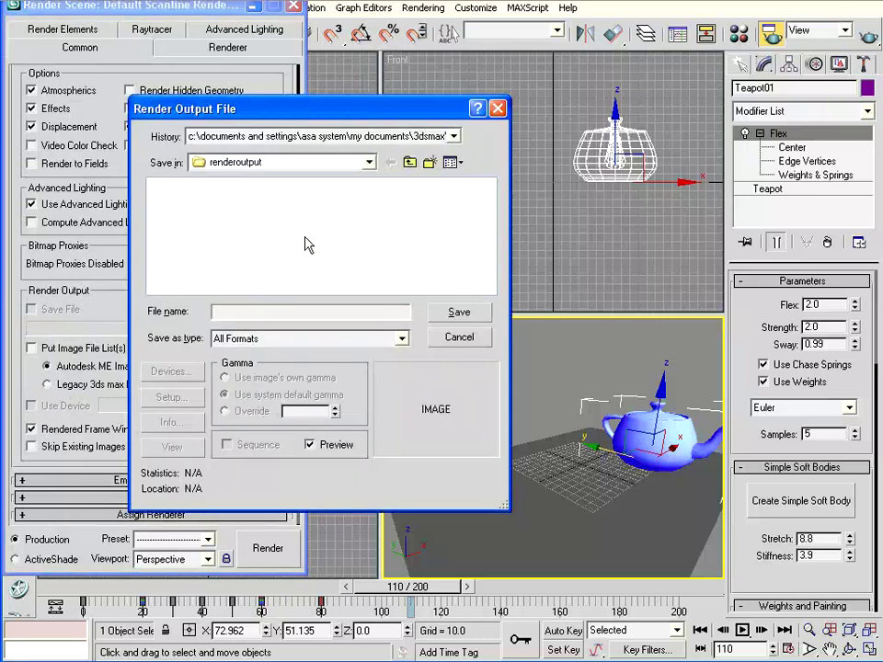
left_click(267, 166)
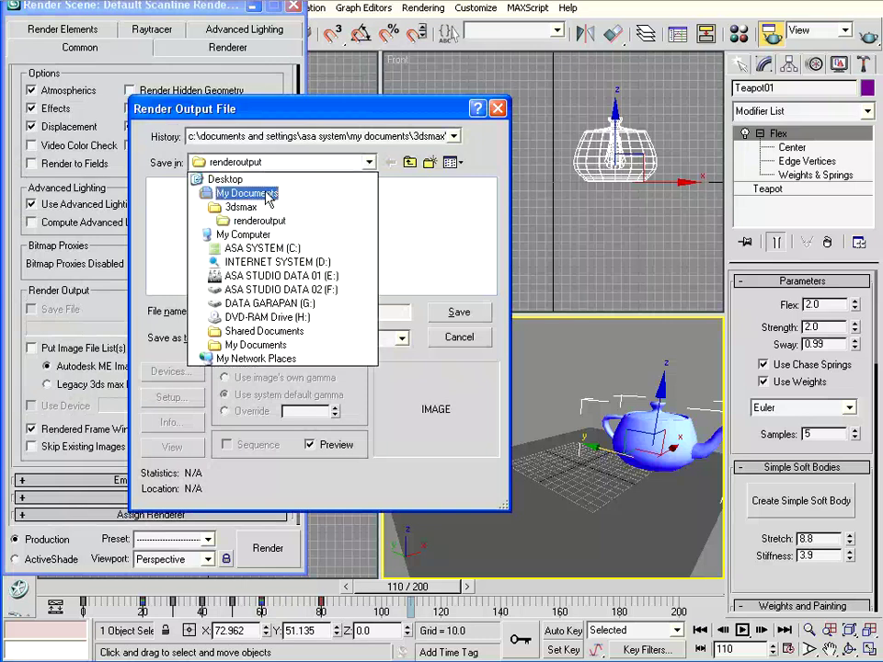
left_click(235, 273)
left_click_drag(184, 294, 390, 295)
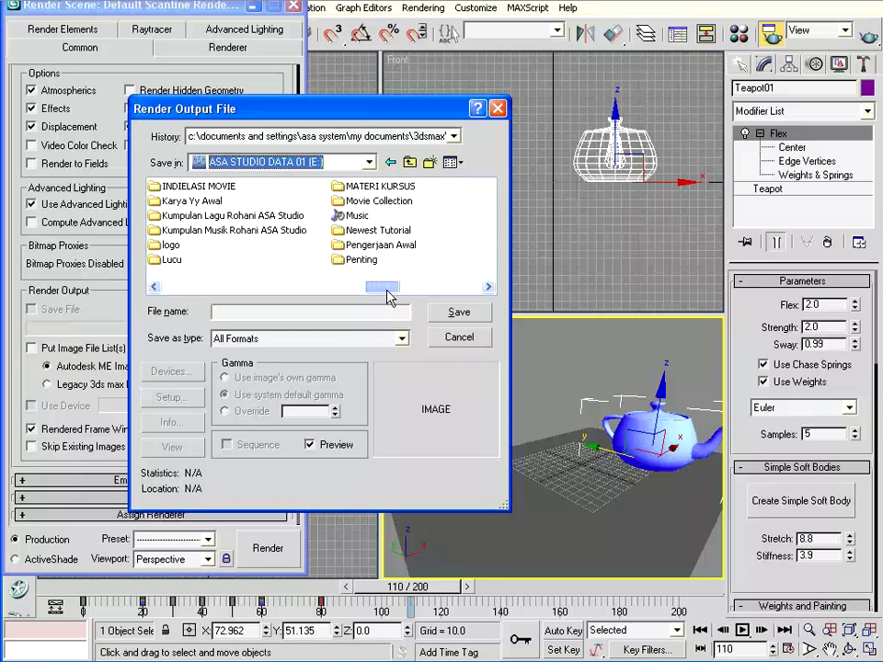
double_click(354, 188)
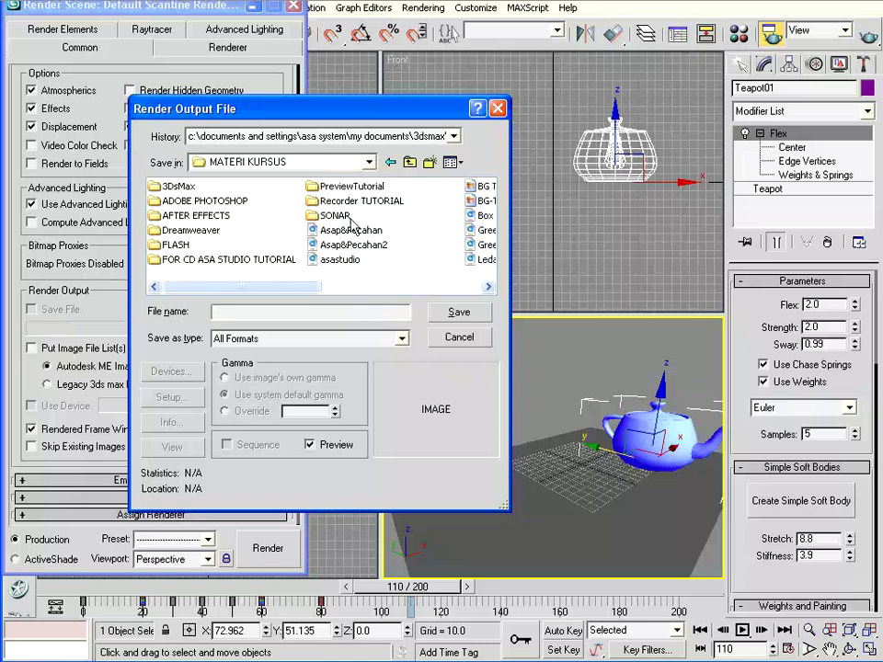
double_click(176, 186)
double_click(210, 217)
type("Animasi")
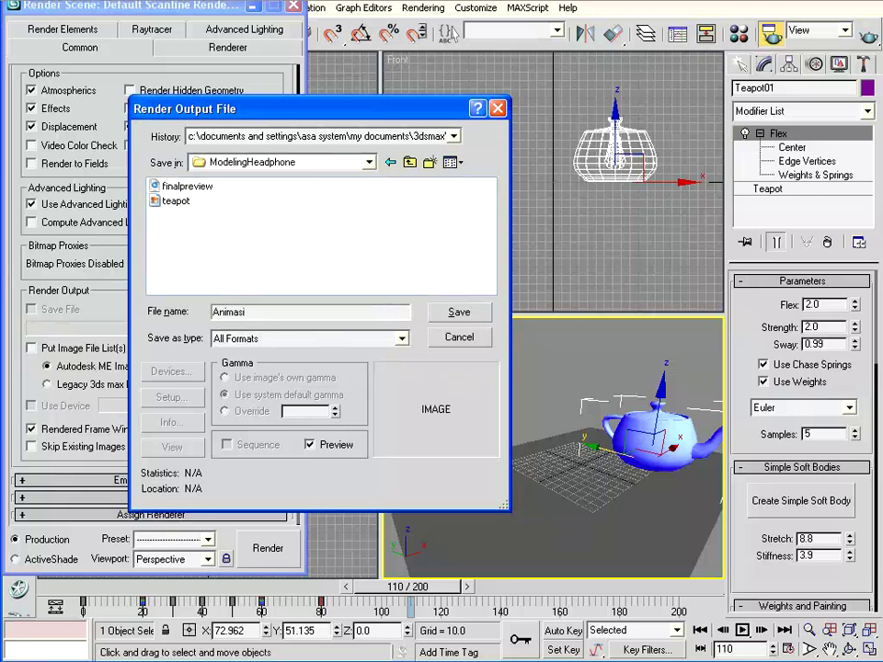
Name the output Animasi and set its type to MOV QuickTime File.
left_click(316, 342)
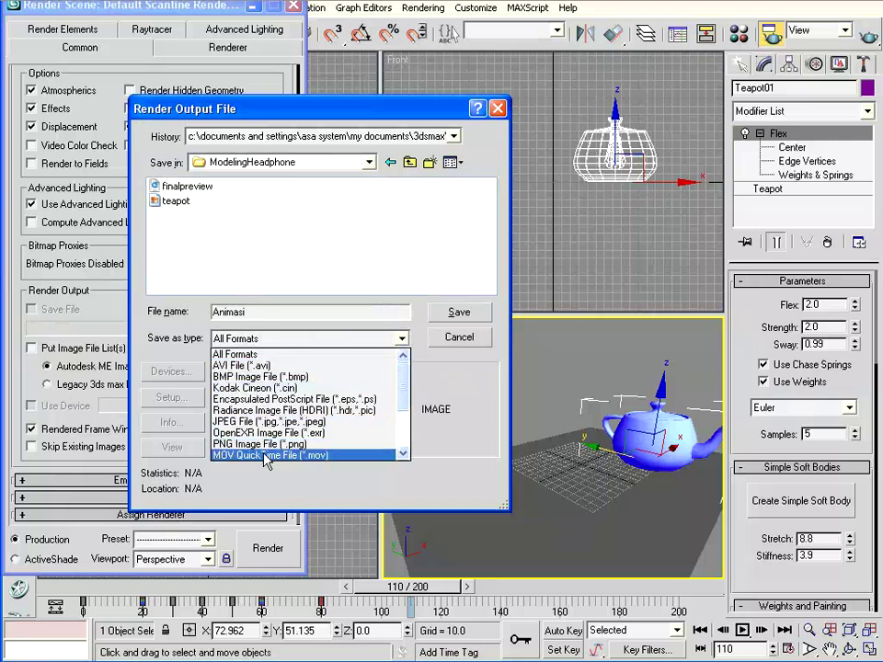
left_click(406, 421)
left_click_drag(405, 421, 405, 438)
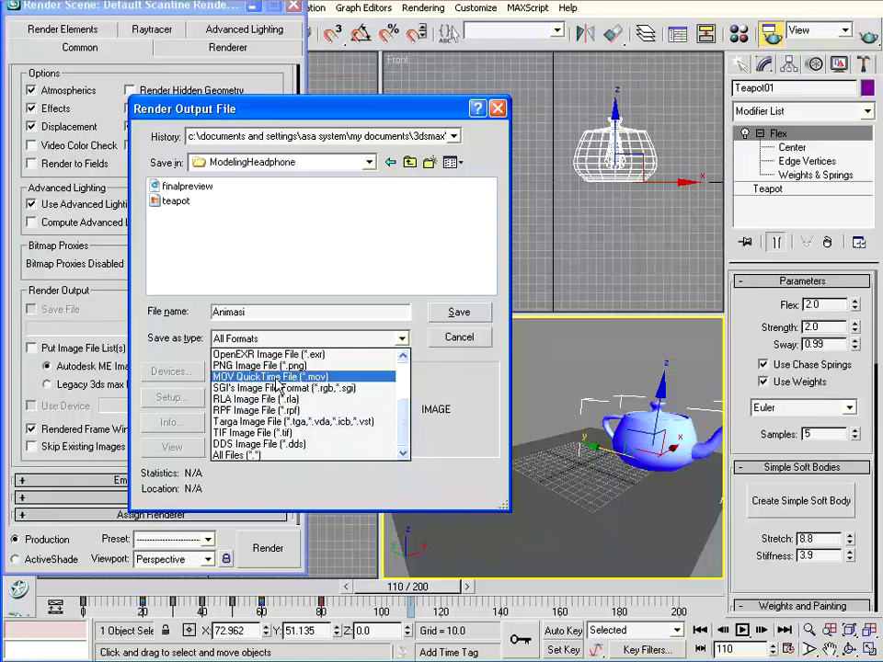
left_click(275, 377)
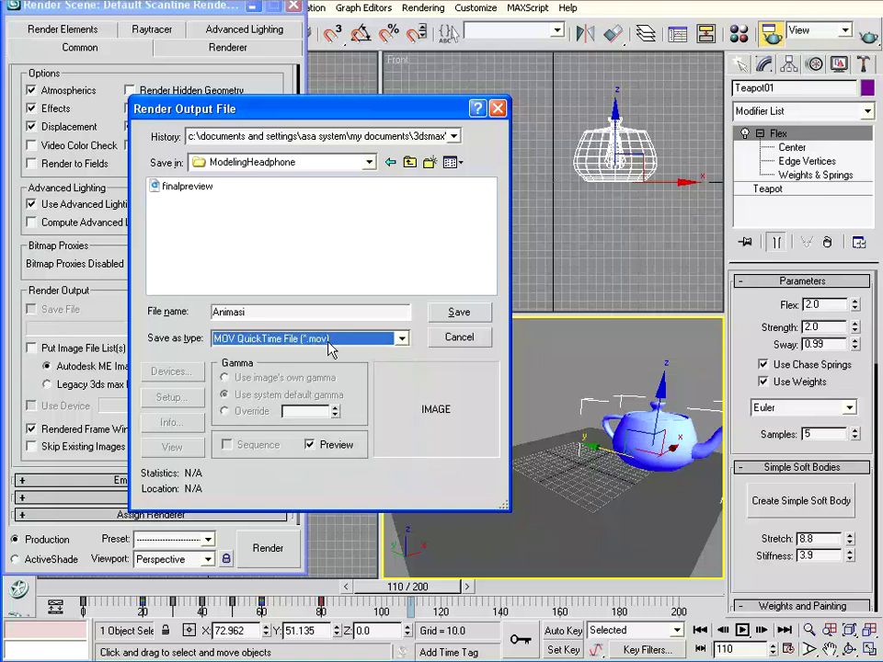
Save Animasi.mov with Animation compression and Millions of Colors depth.
left_click(471, 313)
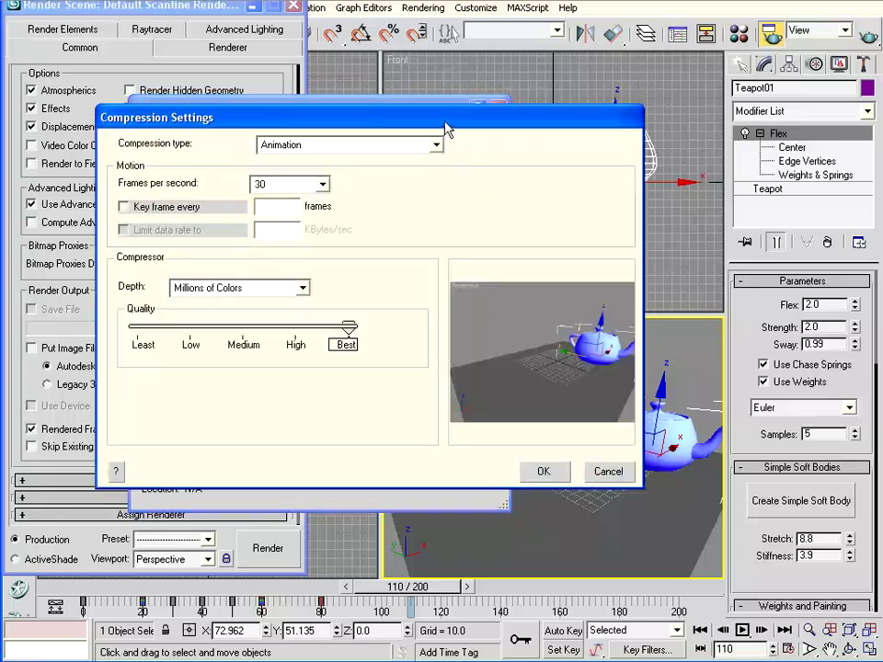
left_click_drag(446, 129, 408, 117)
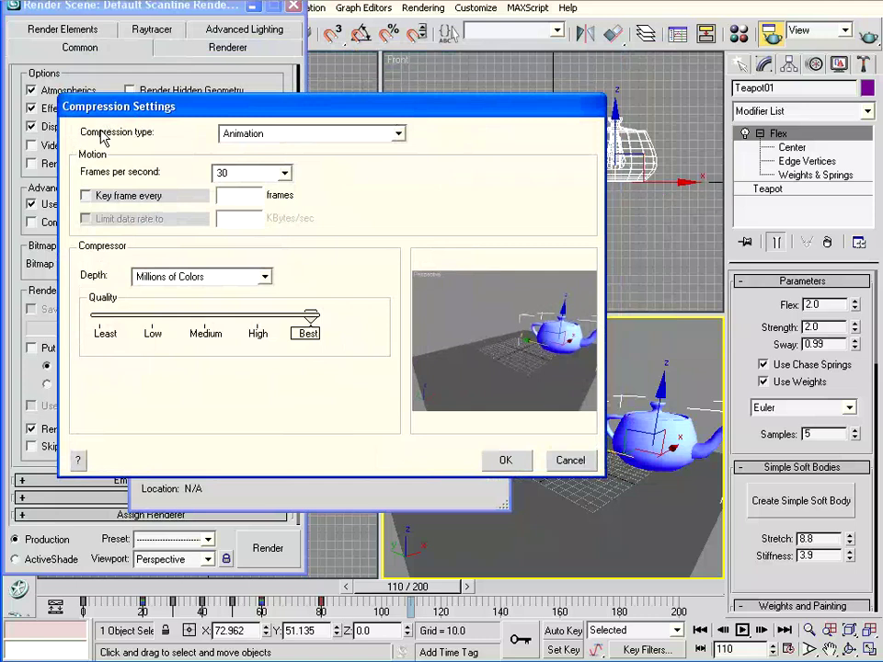
left_click(397, 135)
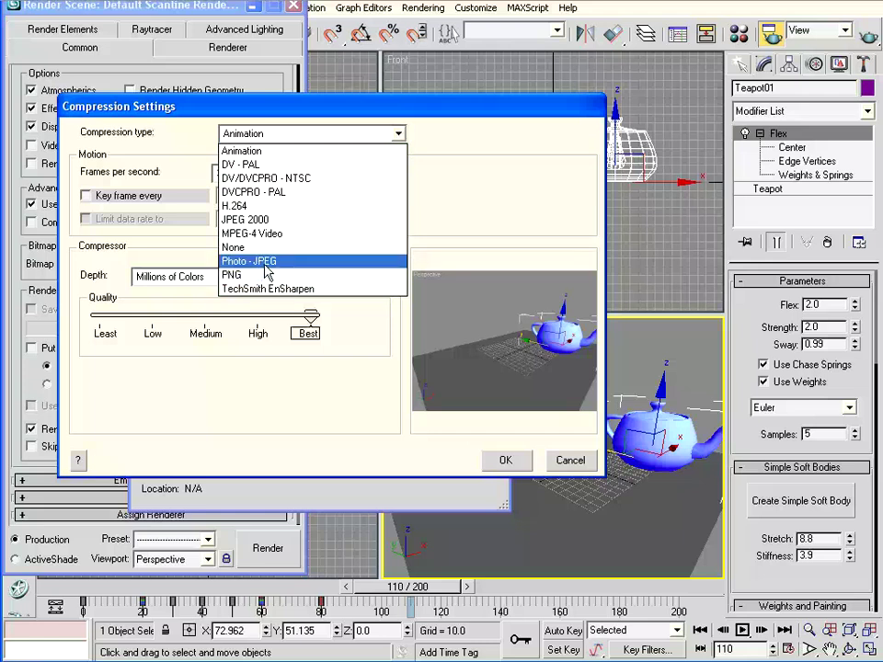
left_click(257, 153)
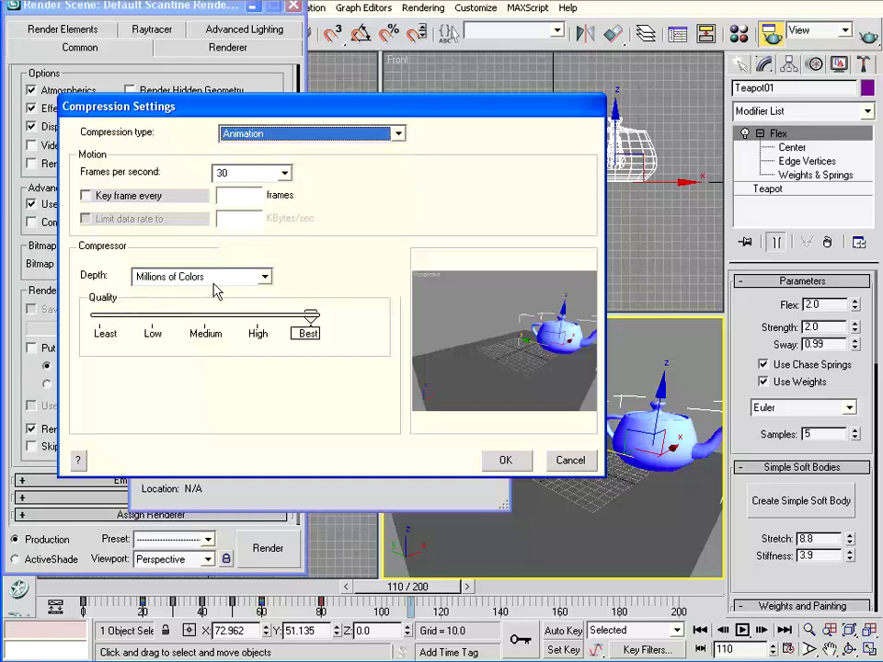
left_click(264, 277)
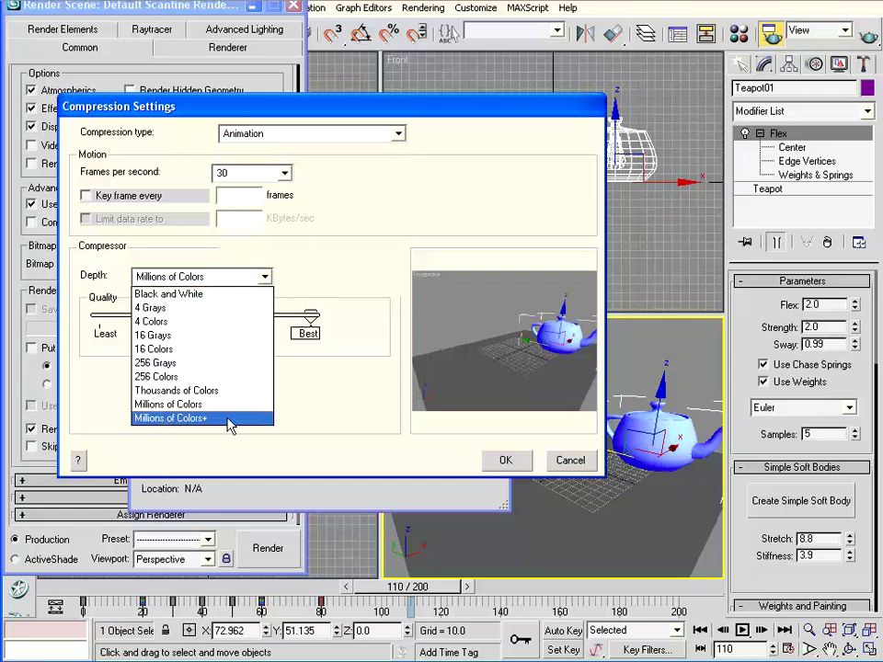
left_click(230, 421)
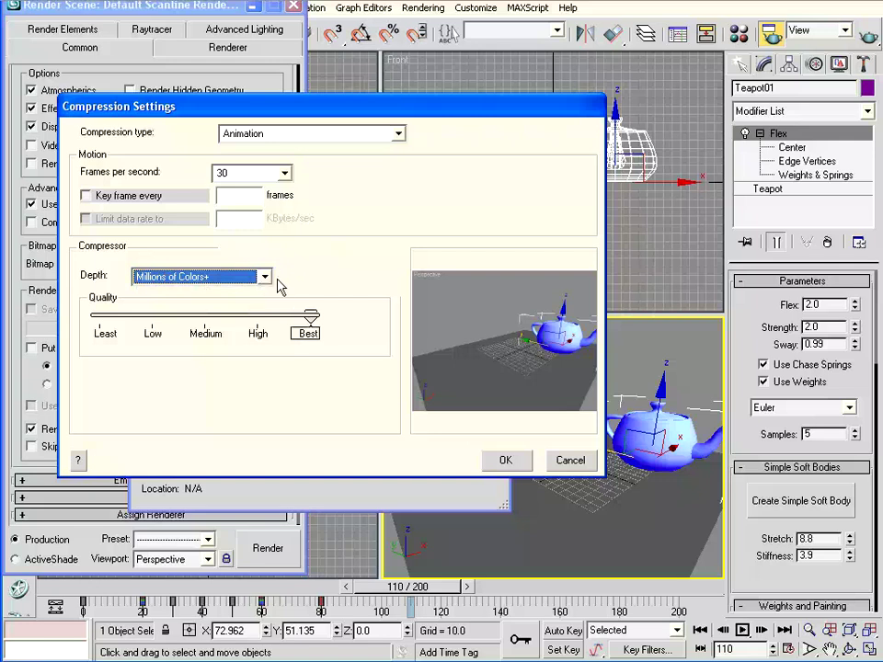
left_click(264, 276)
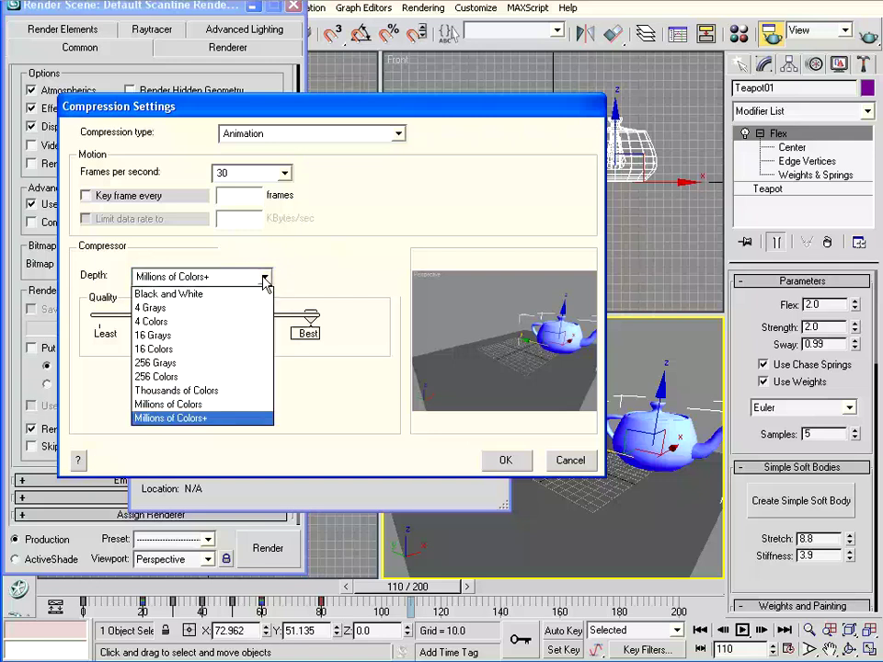
left_click(236, 406)
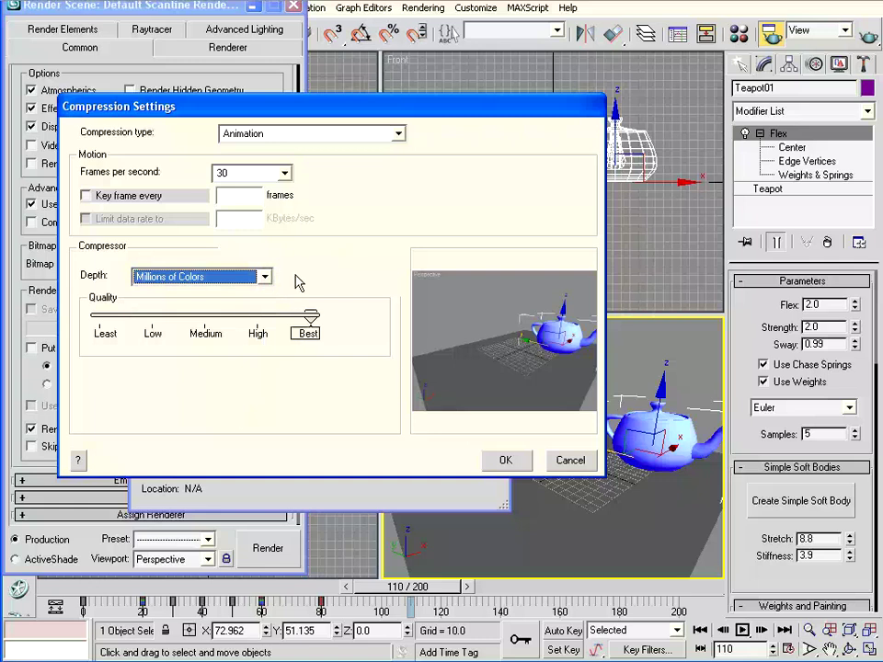
left_click(505, 460)
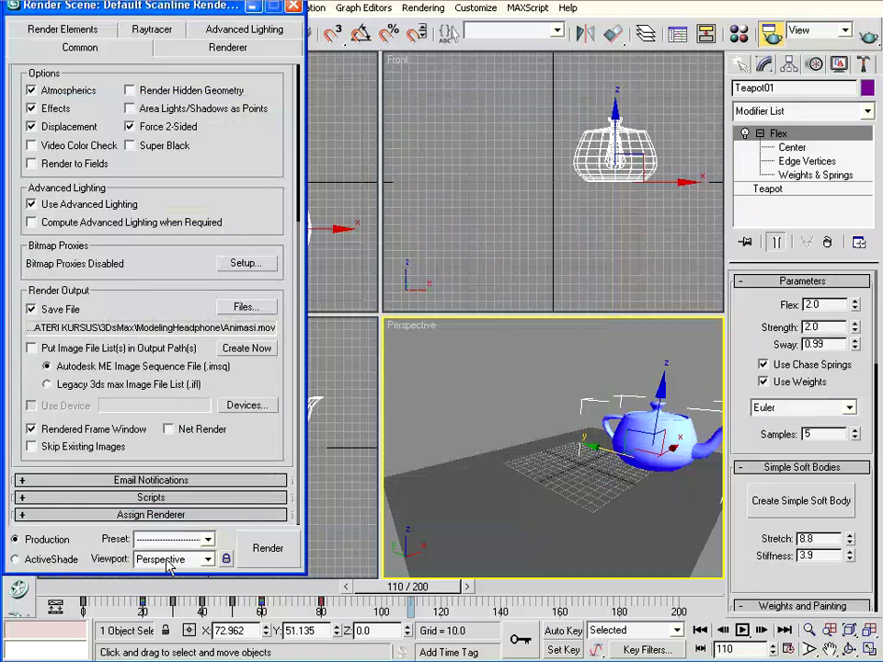
left_click(208, 559)
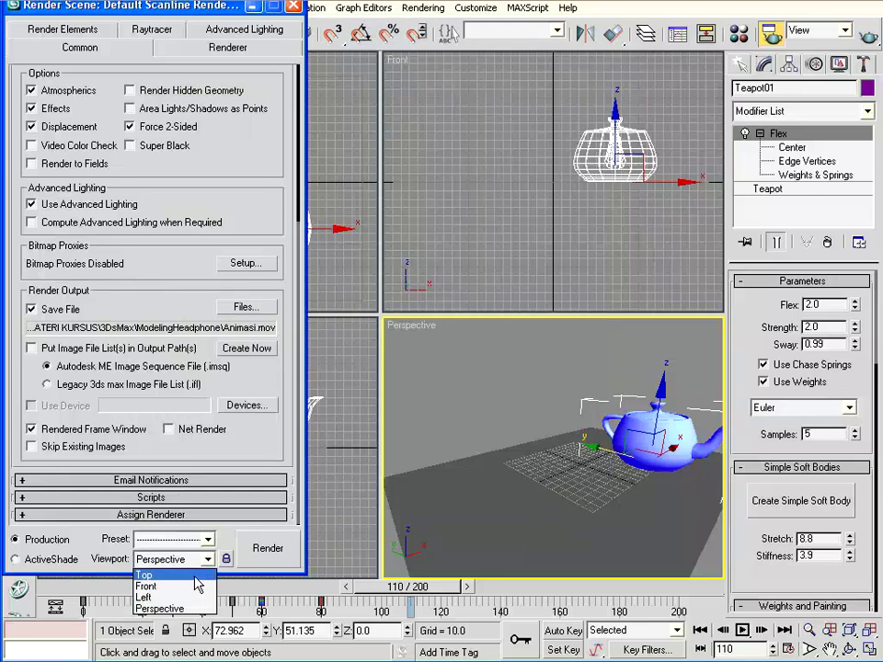
left_click(195, 576)
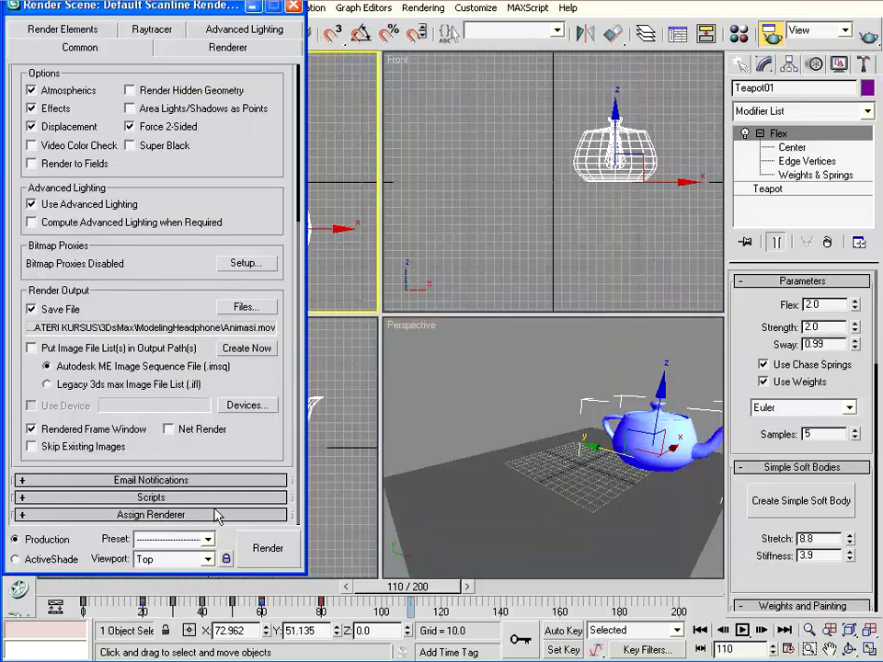
left_click(208, 559)
left_click(189, 637)
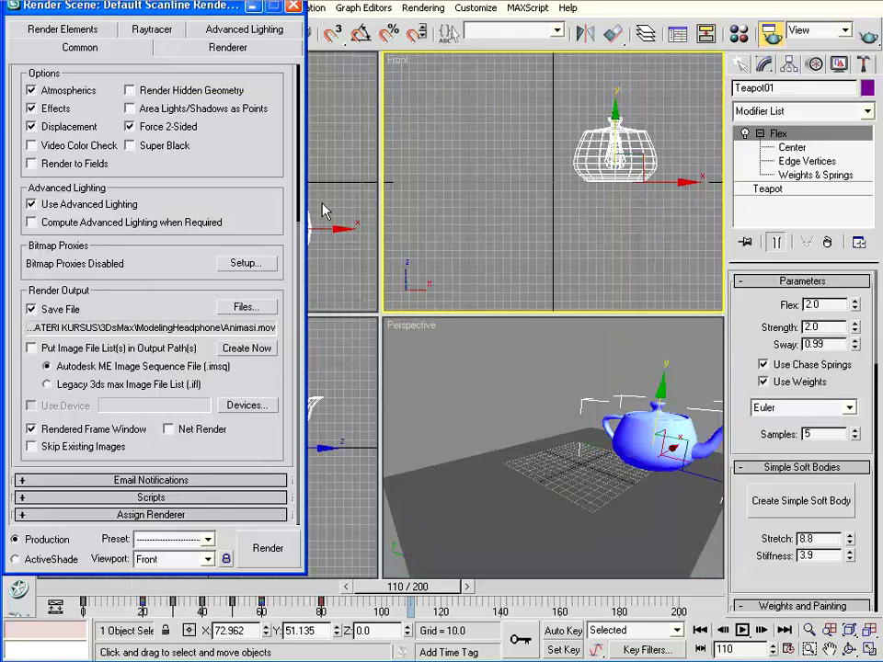
left_click(209, 559)
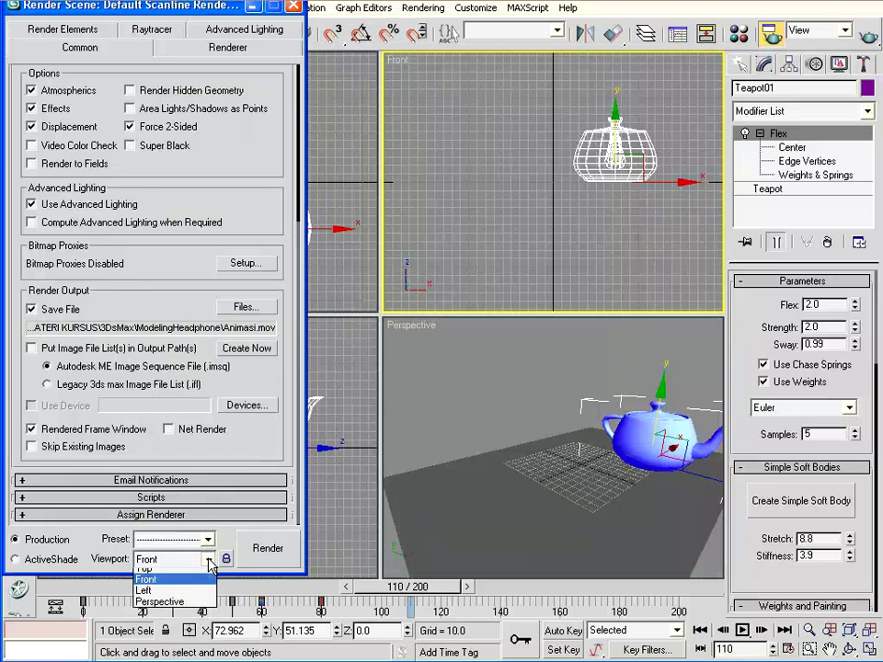
left_click(174, 608)
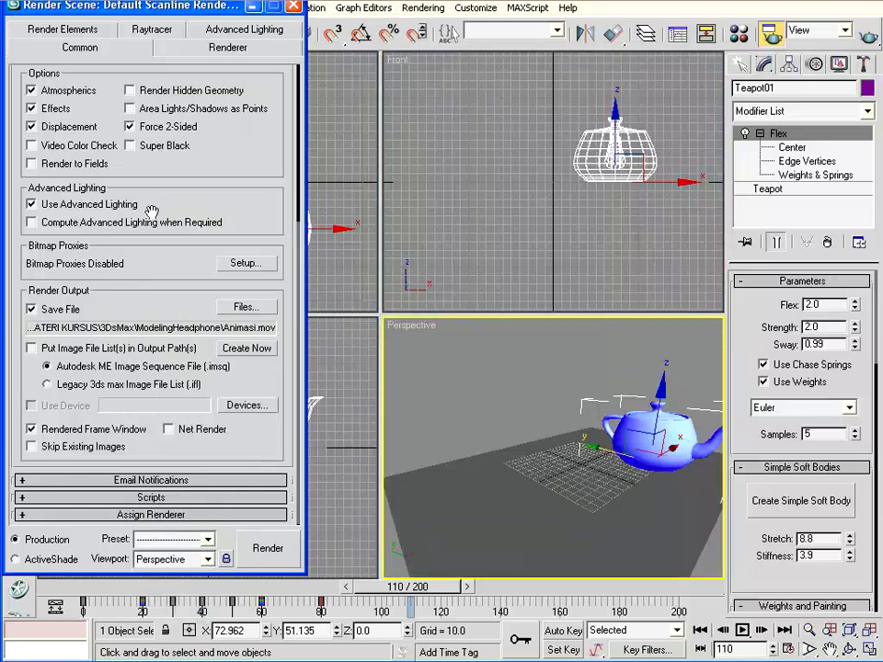
Start rendering the flexing teapot animation from the Perspective view to Animasi.mov.
left_click(269, 550)
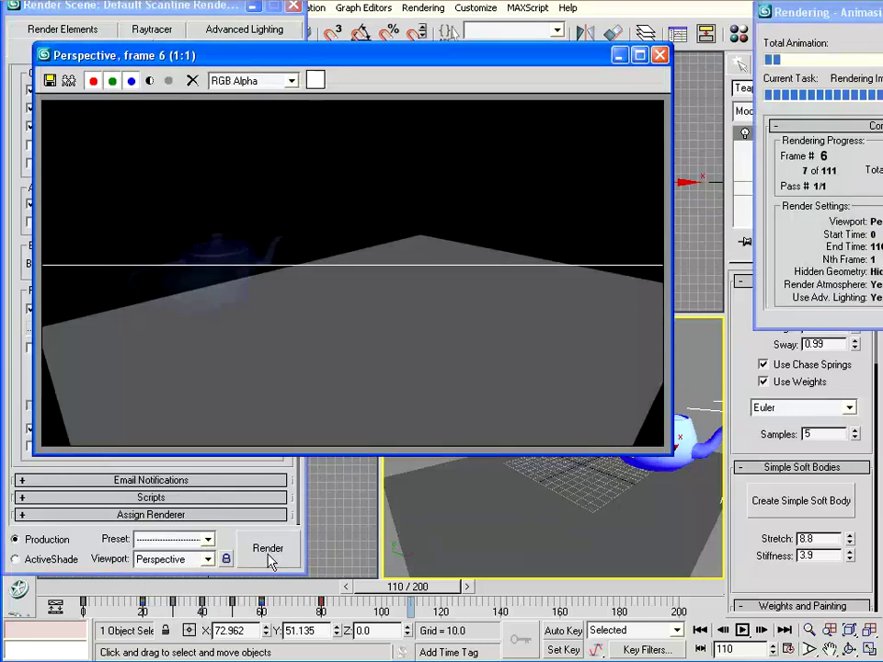